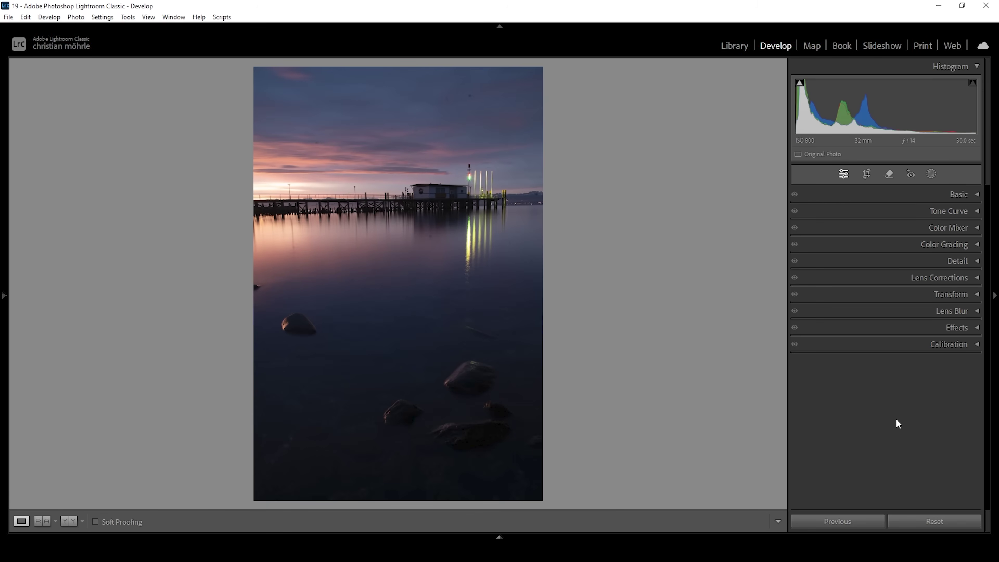
Apply the Adobe Landscape profile in Basic and turn on the histogram's shadow clipping warning.
left_click(963, 195)
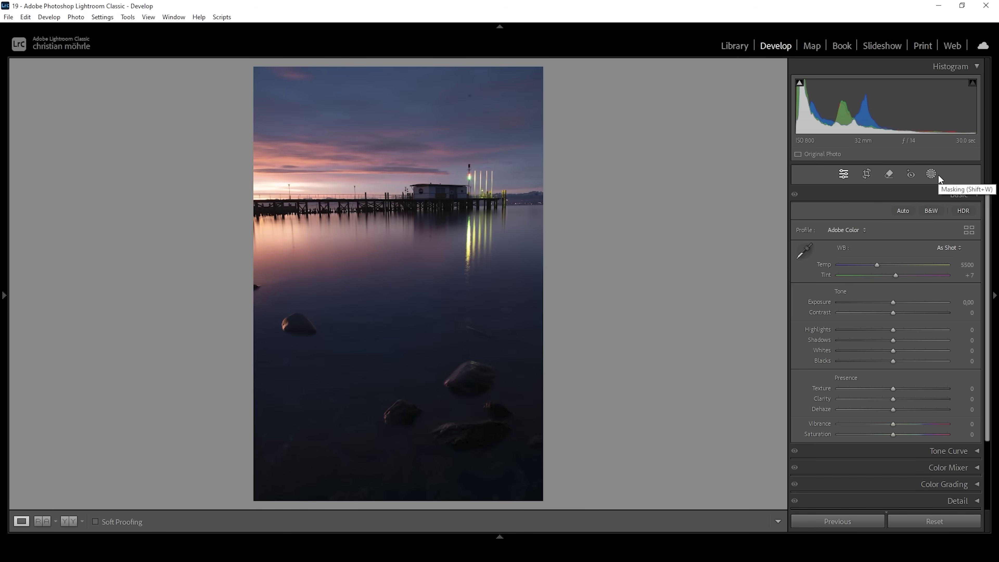
left_click(856, 232)
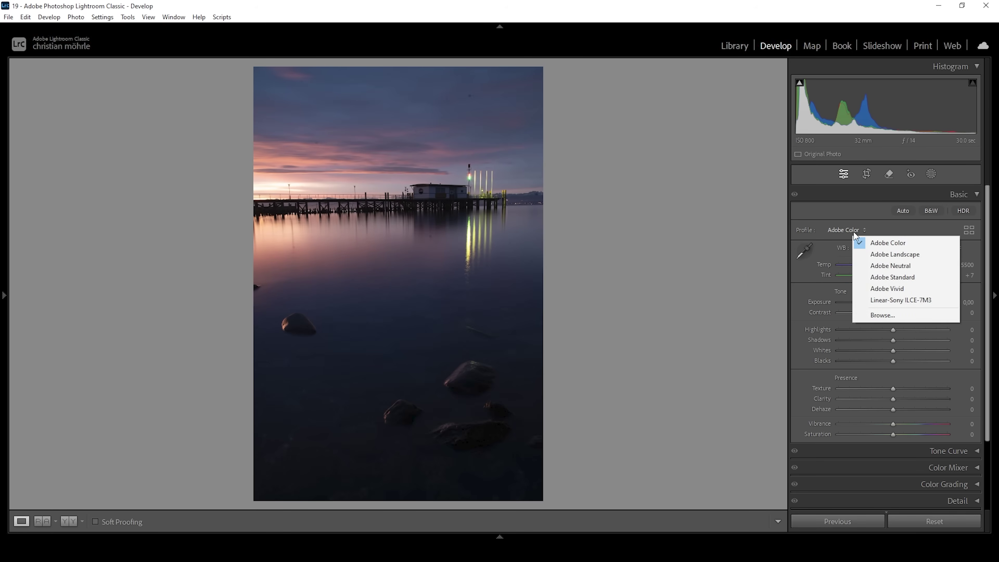
left_click(874, 256)
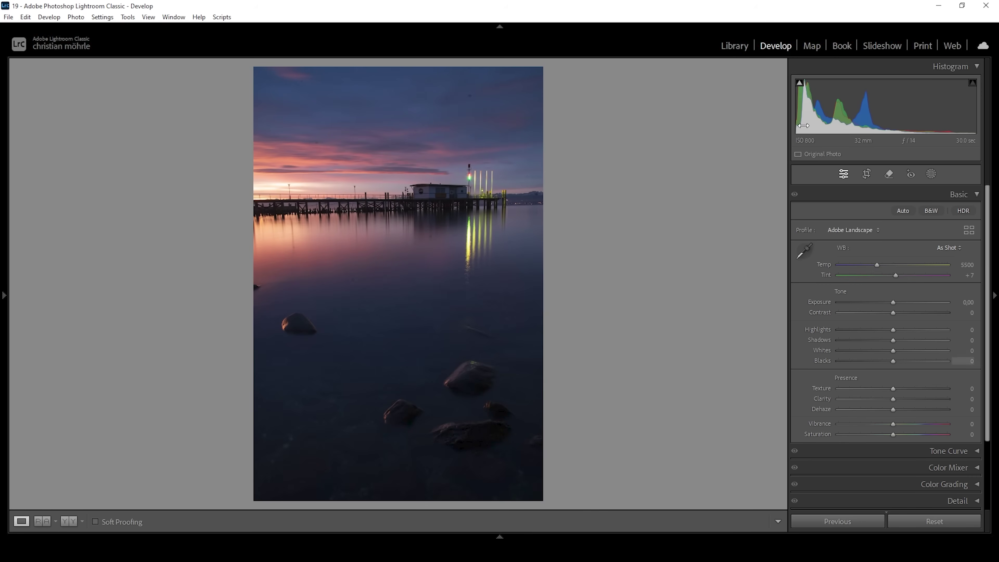
left_click(800, 84)
Raise Exposure to +0.70, toggle highlight clipping, and lift Shadows to +9 and Blacks to +40.
left_click_drag(893, 303, 903, 303)
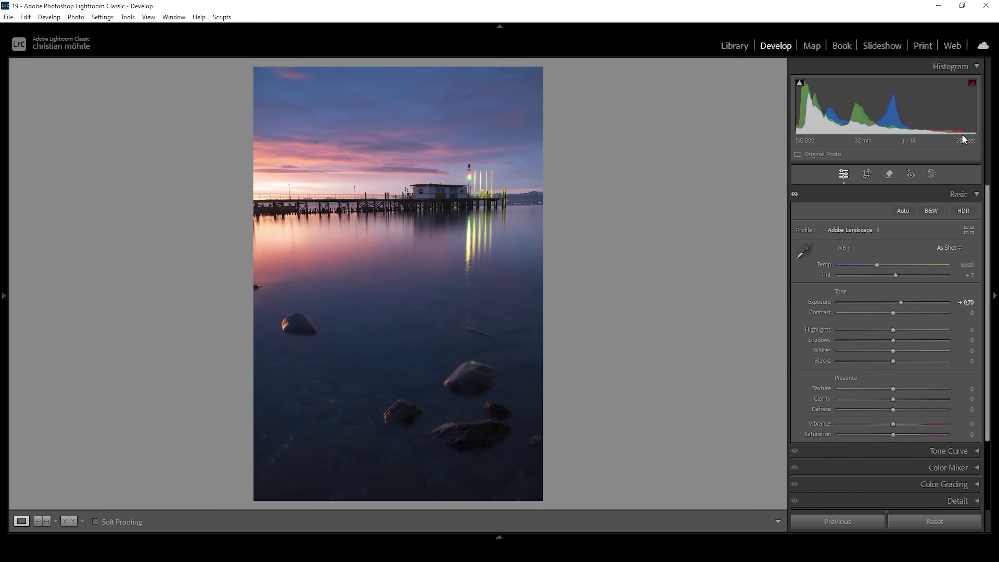
left_click(973, 85)
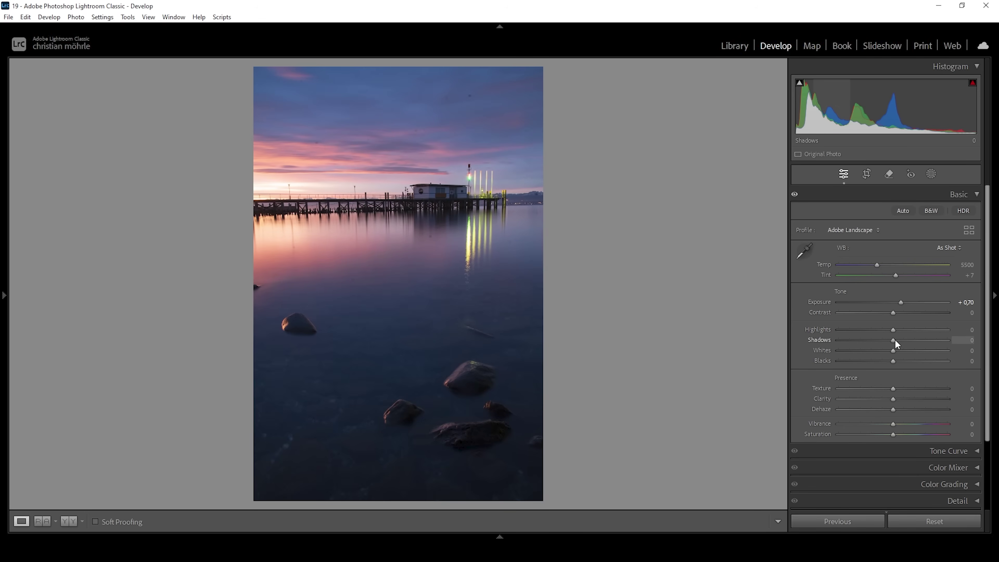
left_click_drag(895, 340, 901, 342)
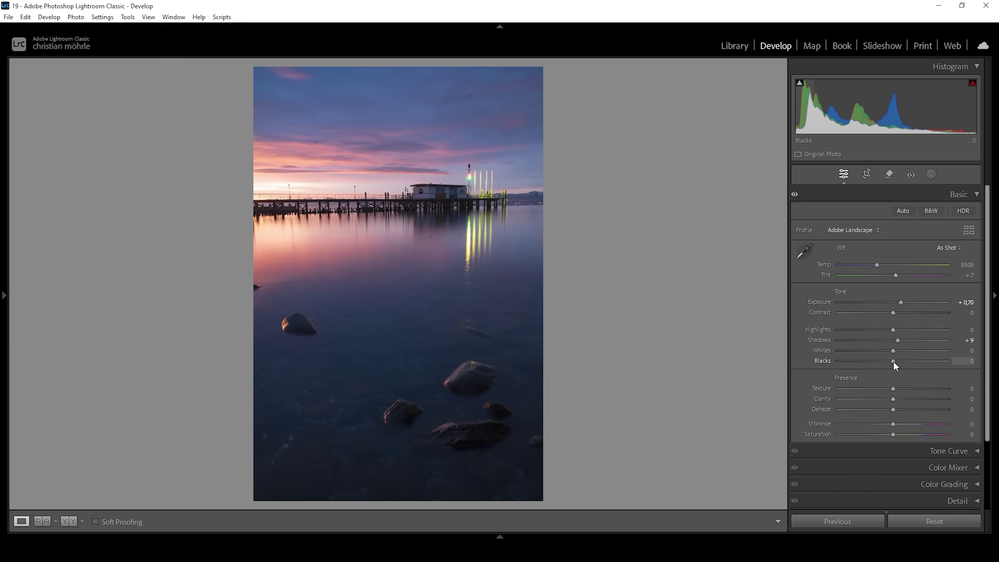
left_click_drag(894, 362, 914, 362)
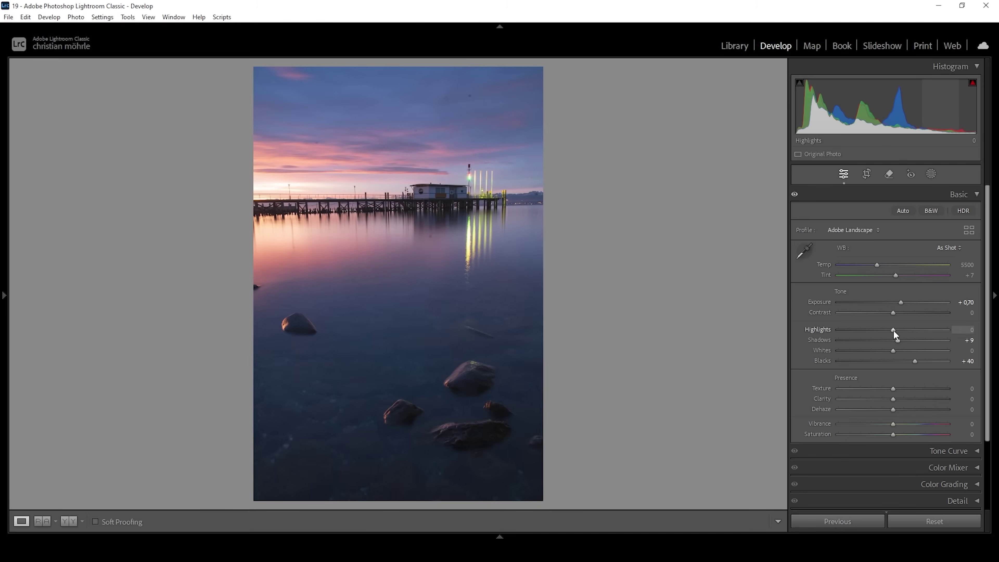
Drag Highlights down to −21, Clarity to −12, Dehaze to −6 and Vibrance up to +10.
left_click_drag(886, 330, 884, 329)
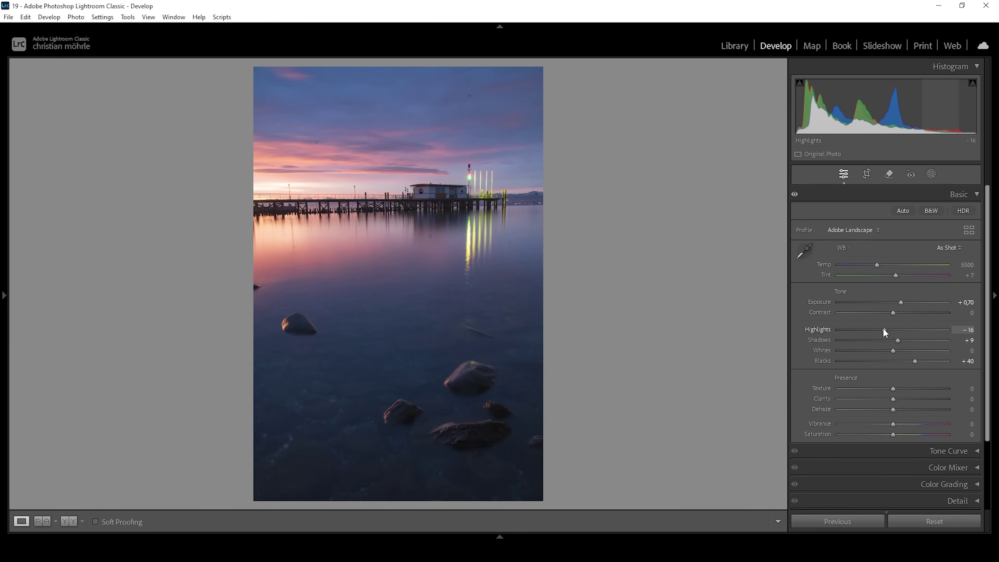
left_click_drag(881, 327, 880, 328)
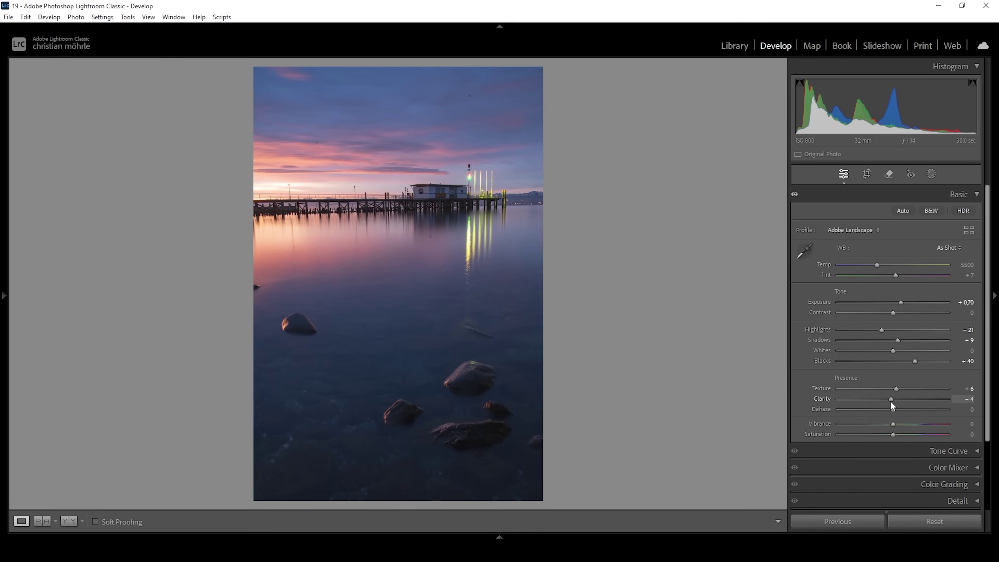
left_click_drag(888, 401, 890, 410)
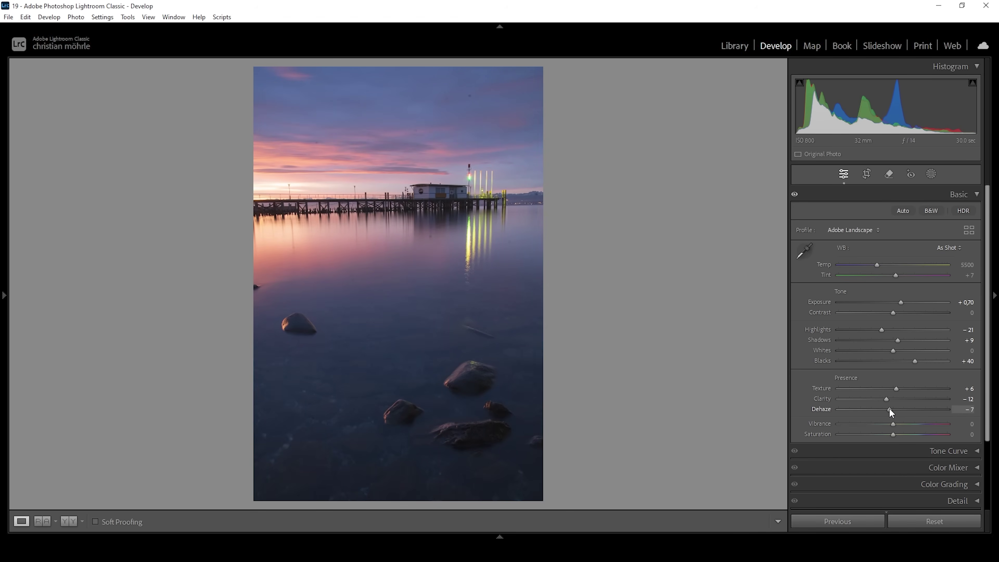
left_click_drag(890, 409, 890, 410)
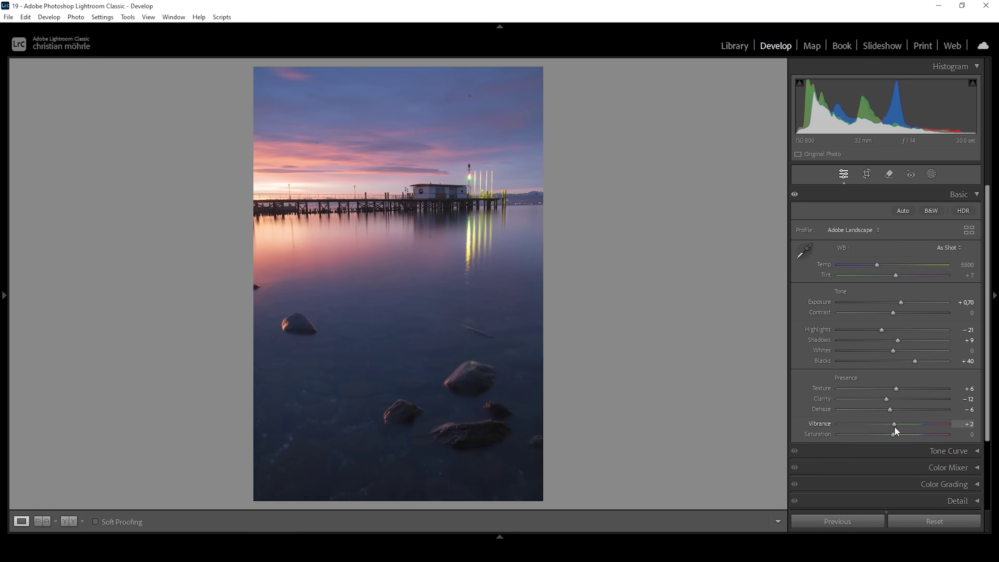
left_click_drag(896, 426, 900, 426)
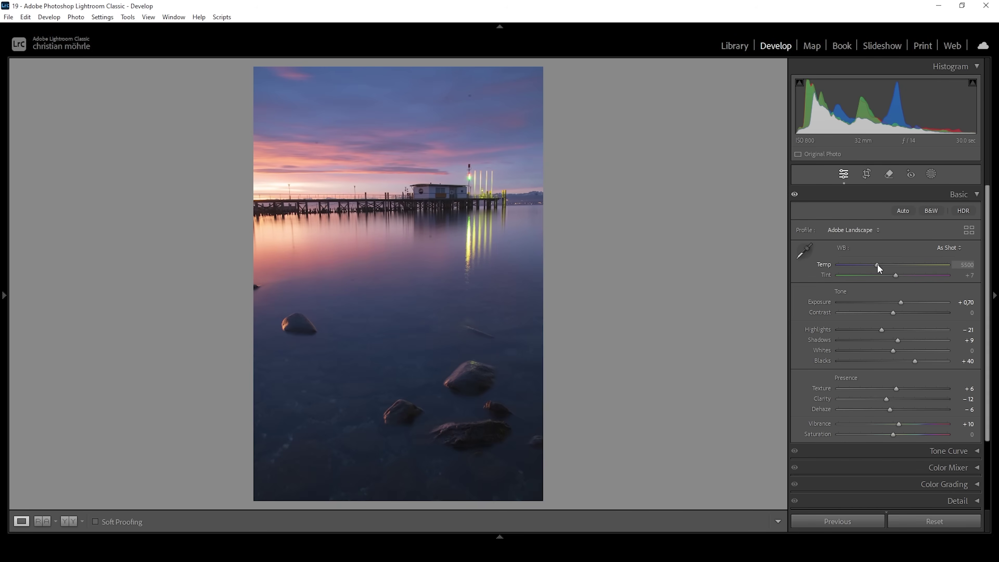
Drag the Temp slider right to 7550, switching white balance to Custom.
left_click_drag(878, 265, 885, 263)
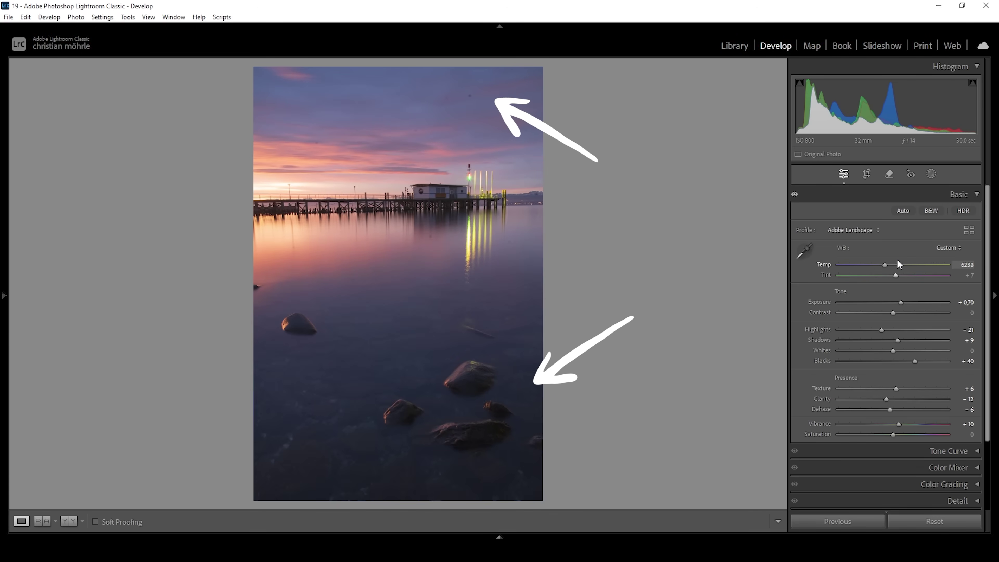
left_click_drag(885, 265, 898, 264)
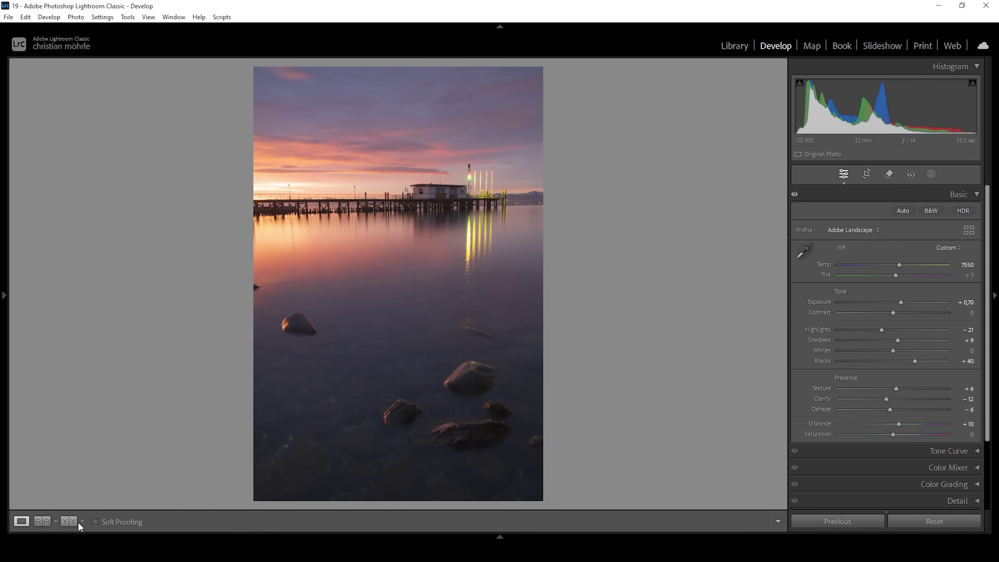
Compare the photo in Before/After view, return to Loupe, and show the masking tools.
left_click(70, 523)
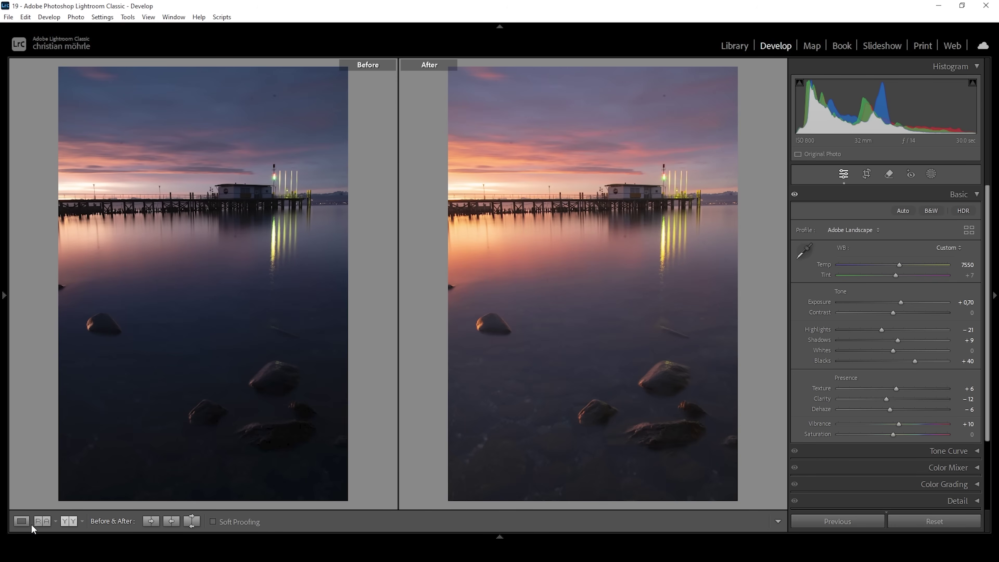
left_click(22, 521)
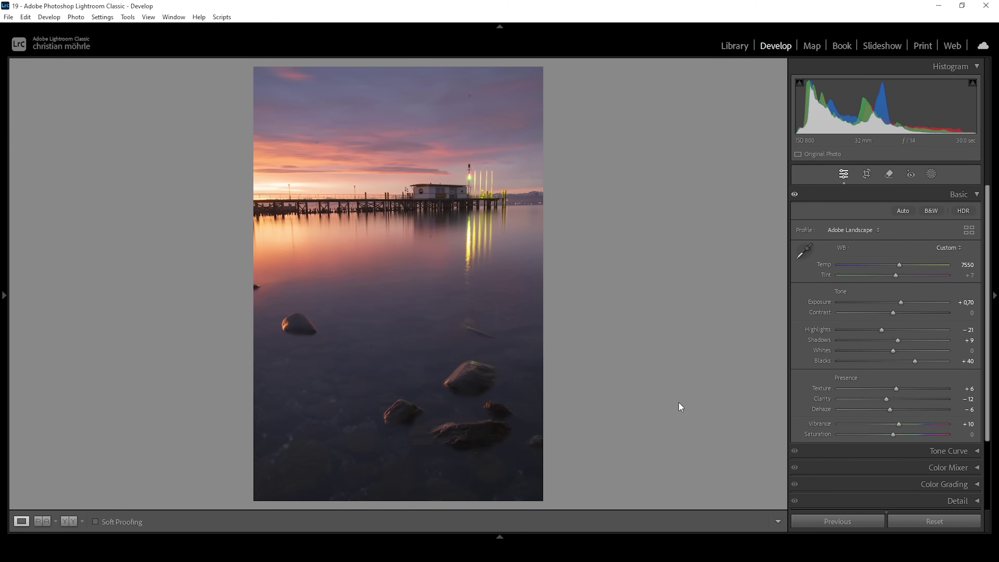
left_click(933, 175)
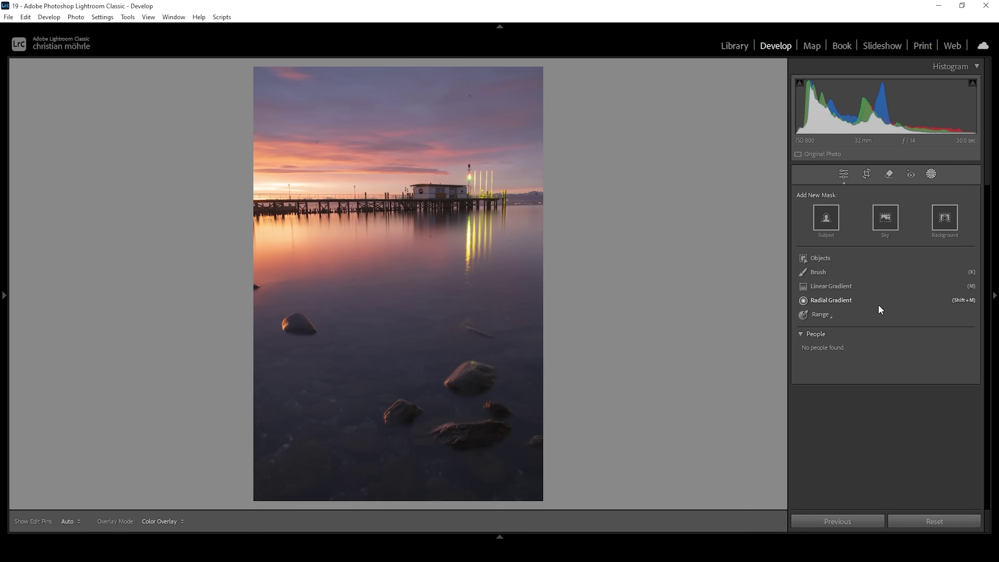
Draw a linear gradient mask down over the sky with Contrast +17 and Blacks −30.
left_click(832, 285)
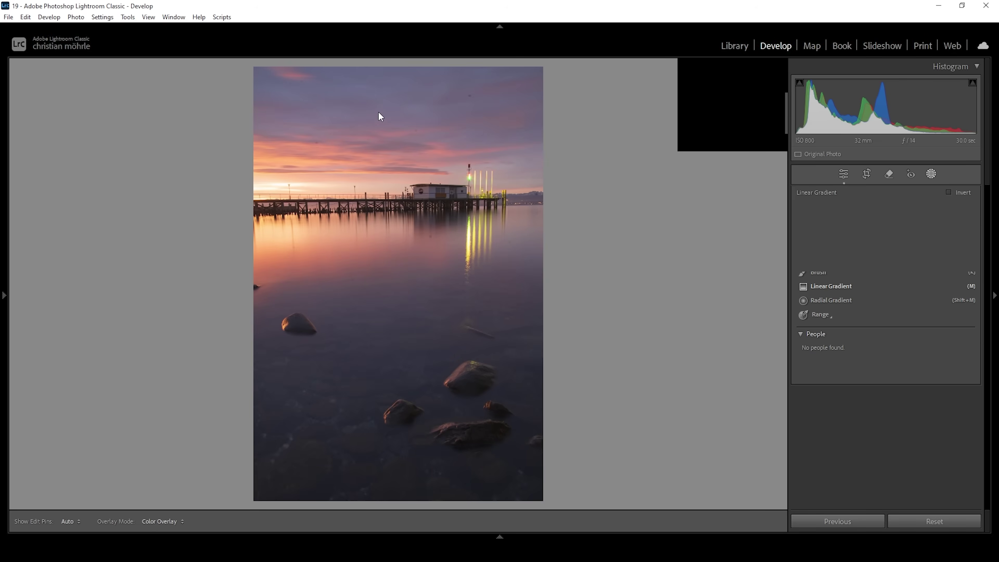
left_click_drag(397, 110, 395, 170)
left_click_drag(394, 111, 395, 93)
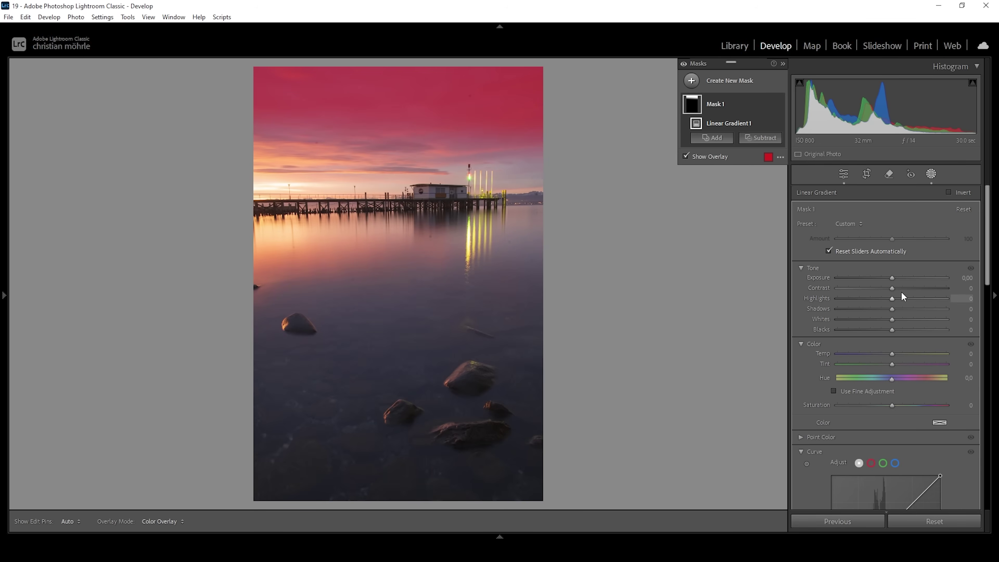
left_click(891, 288)
left_click_drag(891, 288, 902, 287)
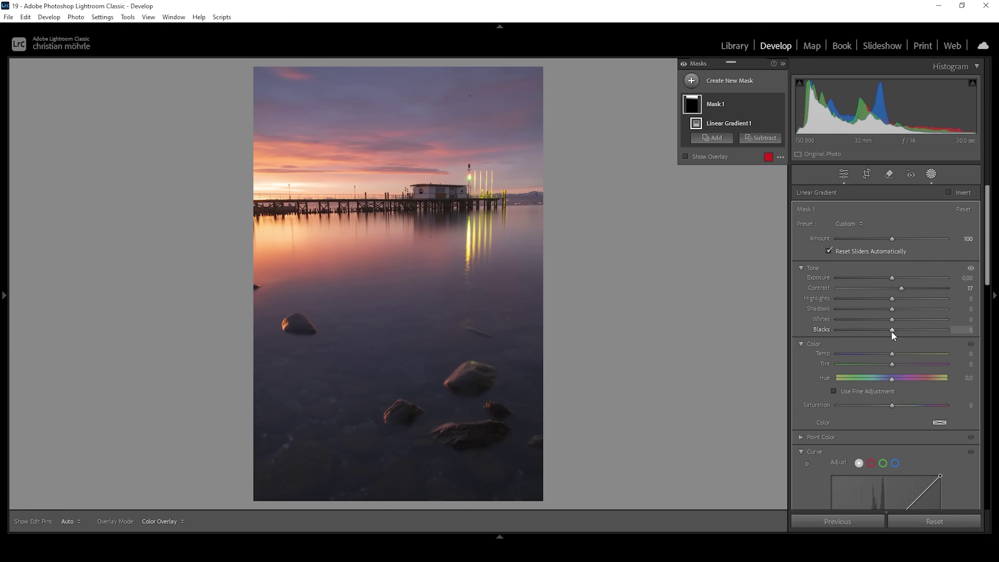
left_click_drag(892, 332, 876, 329)
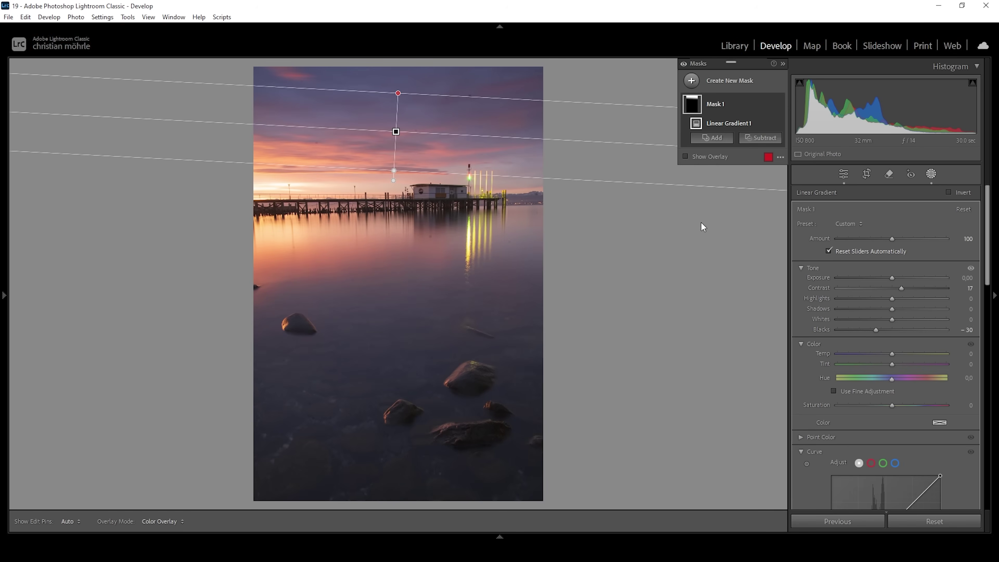
Add a second linear gradient mask running from the water up to the pier.
left_click(689, 81)
left_click(754, 191)
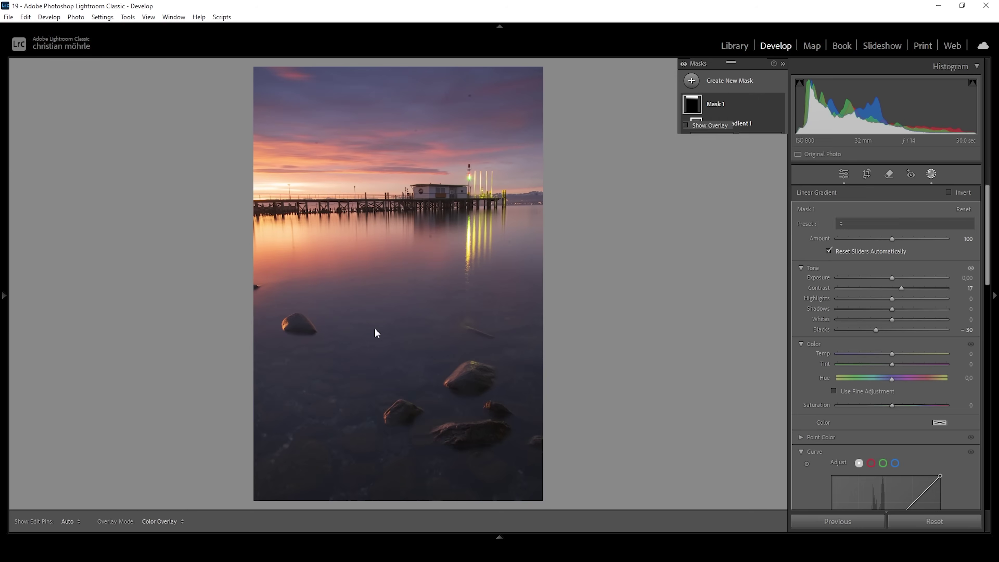
left_click_drag(409, 318, 401, 221)
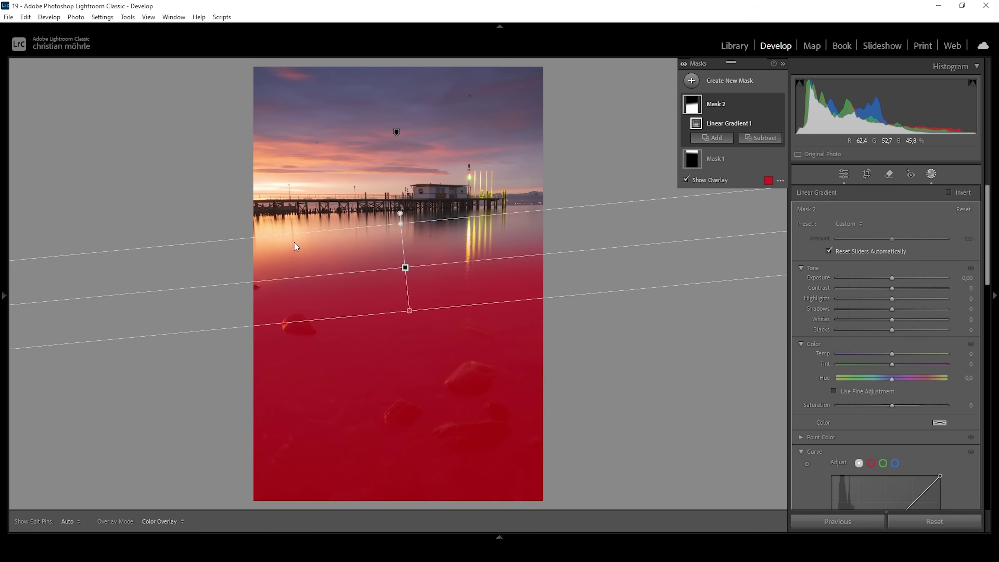
left_click_drag(410, 310, 411, 333)
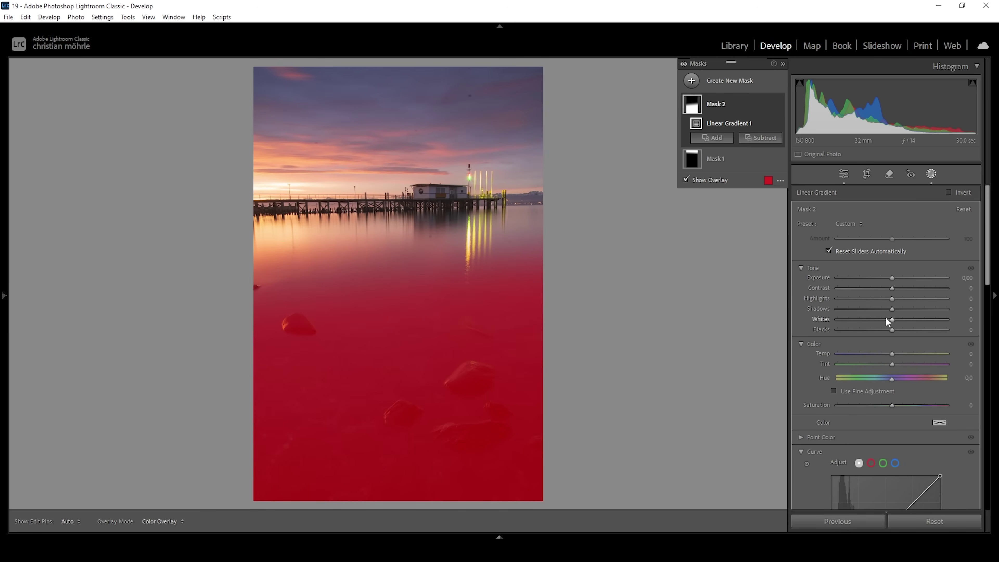
Give the water mask Shadows −22, added clarity and Temp +10.
left_click_drag(889, 310, 880, 309)
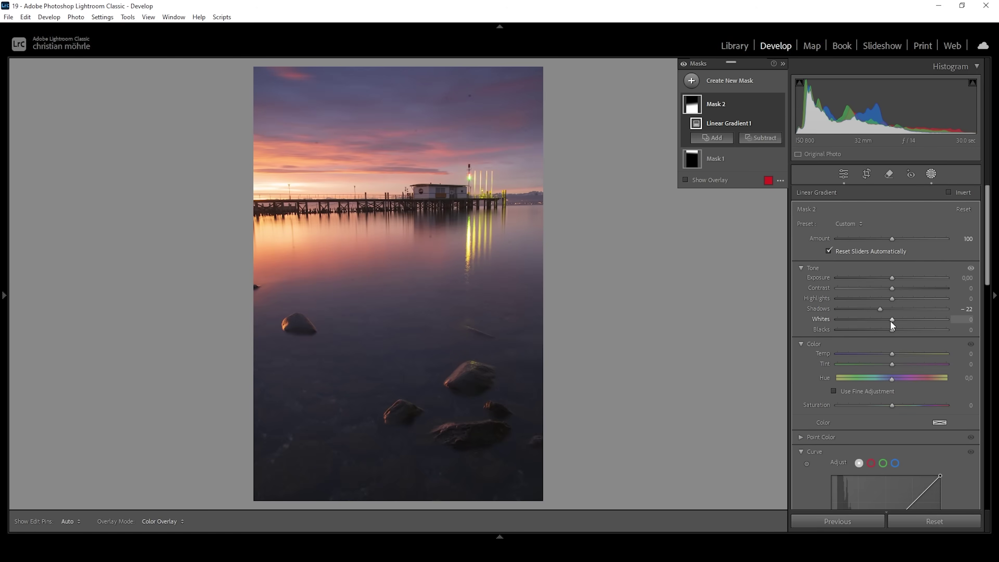
scroll(881, 402, "down", 3)
scroll(882, 402, "down", 5)
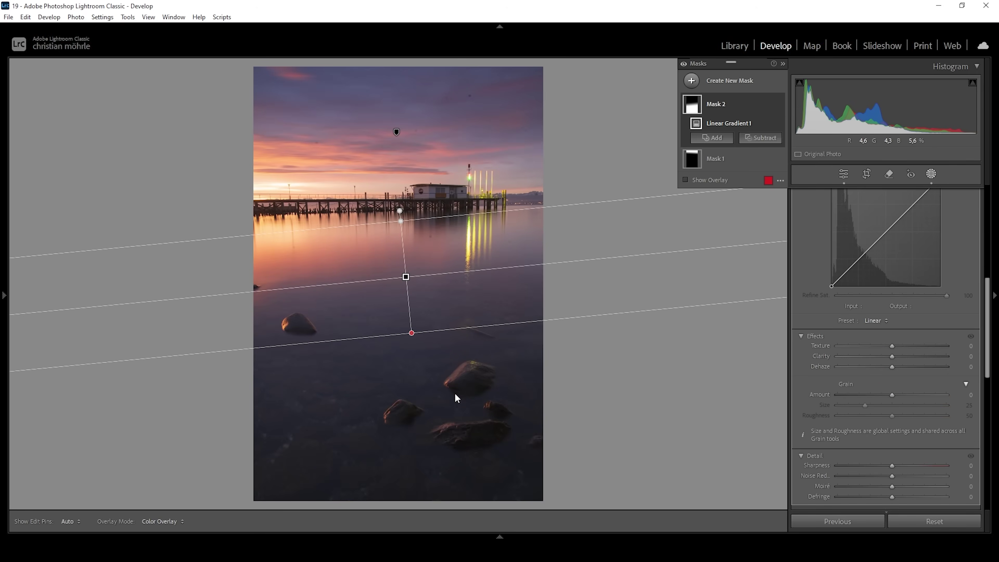
mouse_move(892, 357)
left_mouse_down()
mouse_move(906, 359)
mouse_move(897, 347)
left_mouse_up()
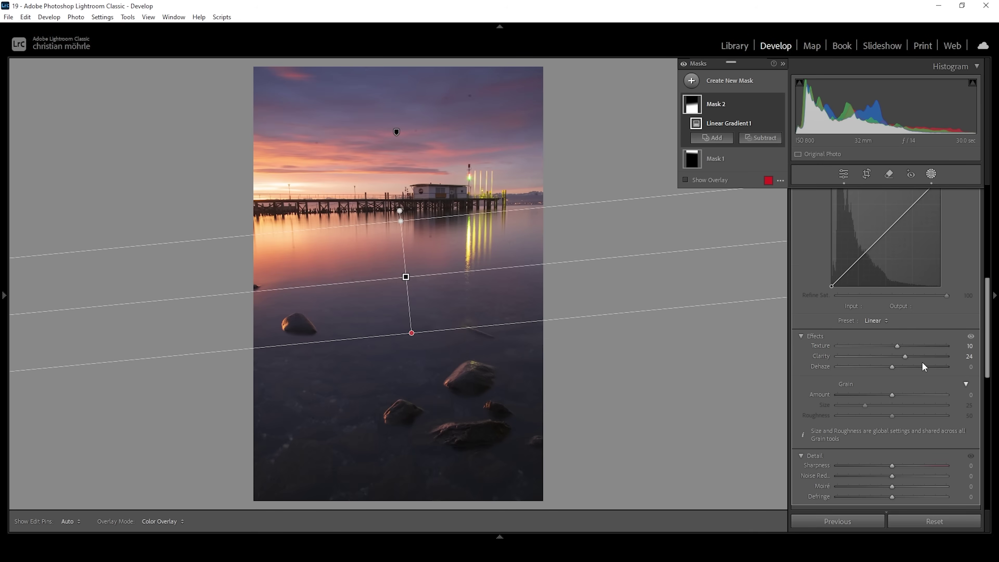
scroll(979, 314, "up", 5)
scroll(978, 315, "up", 2)
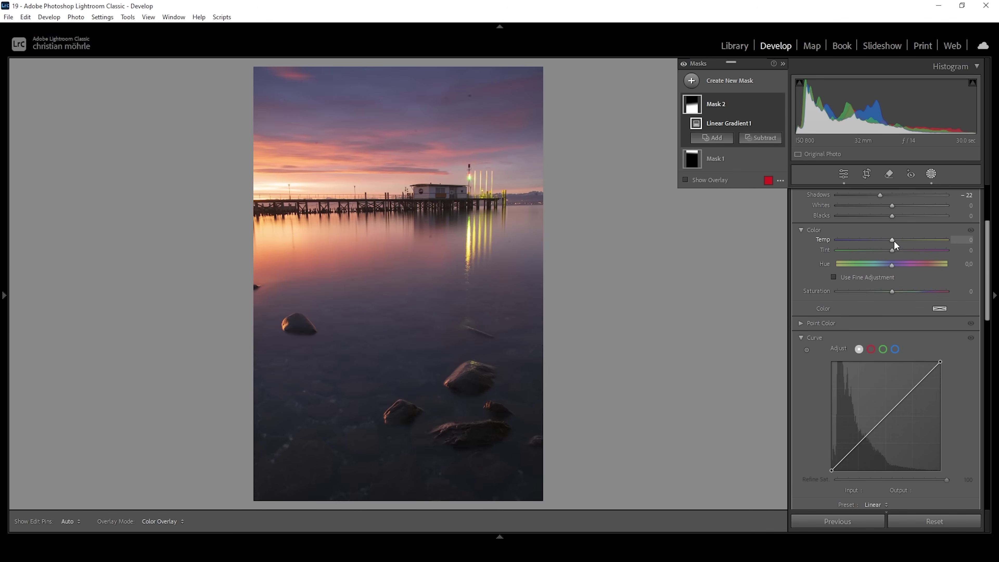
left_click_drag(893, 240, 896, 240)
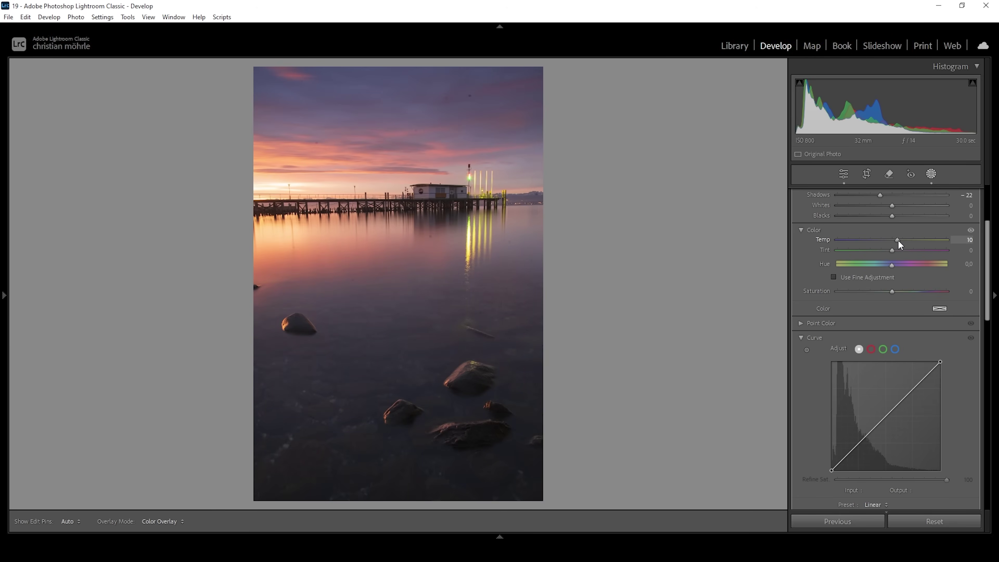
left_click_drag(898, 239, 898, 240)
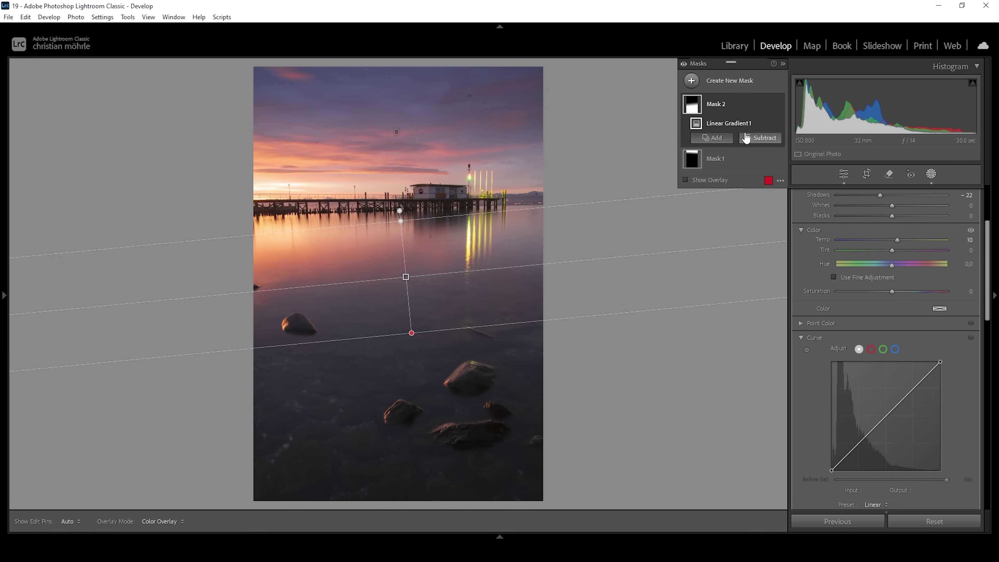
Draw a radial gradient mask around the pier, shifted left along the horizon.
left_click(760, 138)
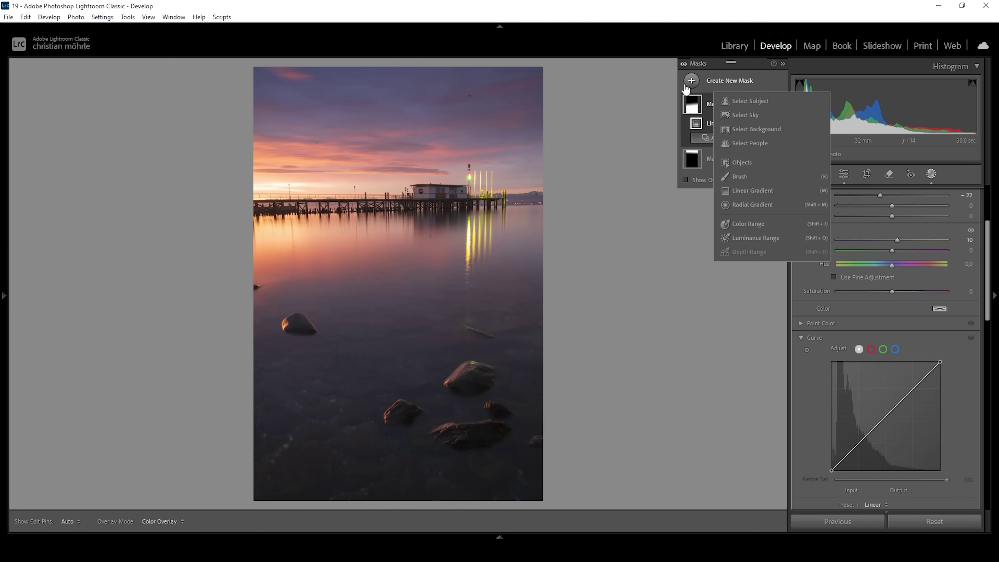
left_click(760, 204)
left_click_drag(276, 193, 486, 218)
left_click_drag(277, 194, 230, 188)
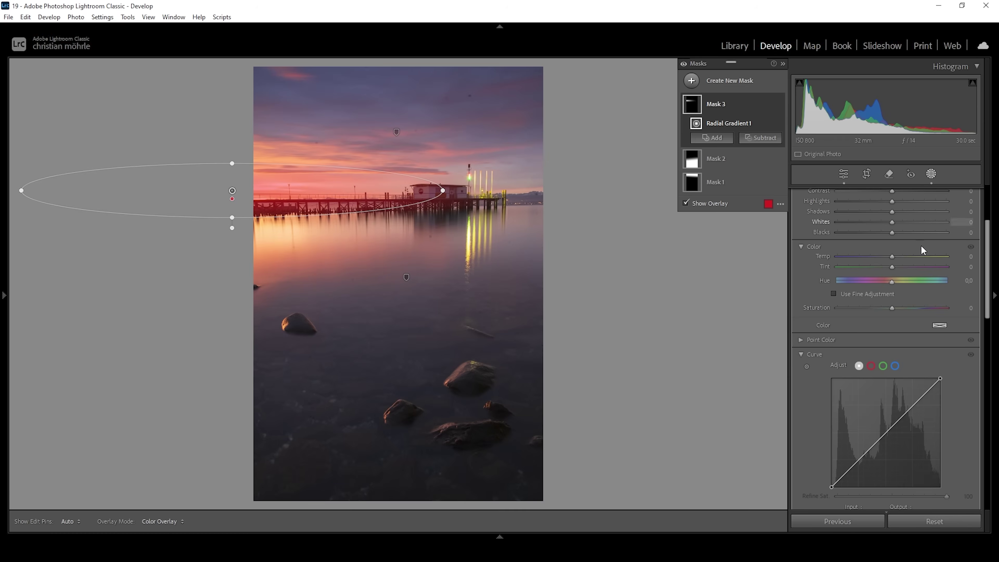
Set the radial mask to Blacks +55, Dehaze −23 and Temp +16.
left_click_drag(893, 233, 931, 233)
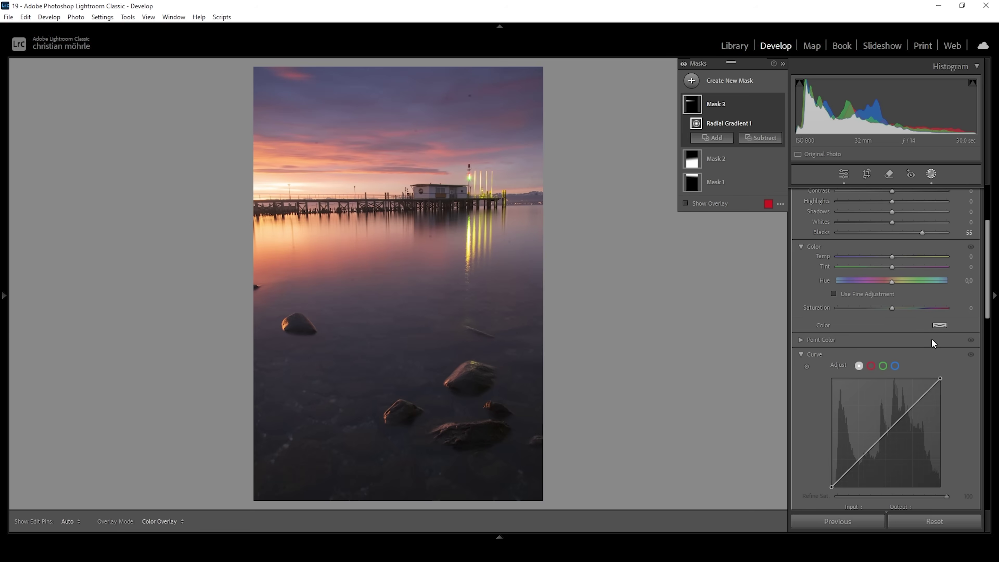
scroll(901, 326, "down", 5)
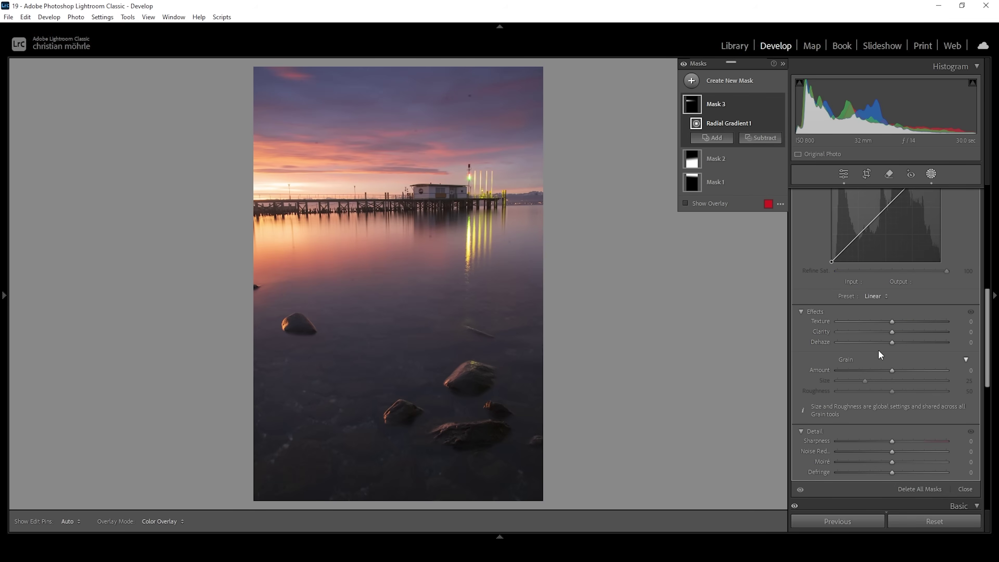
left_click_drag(891, 342, 887, 342)
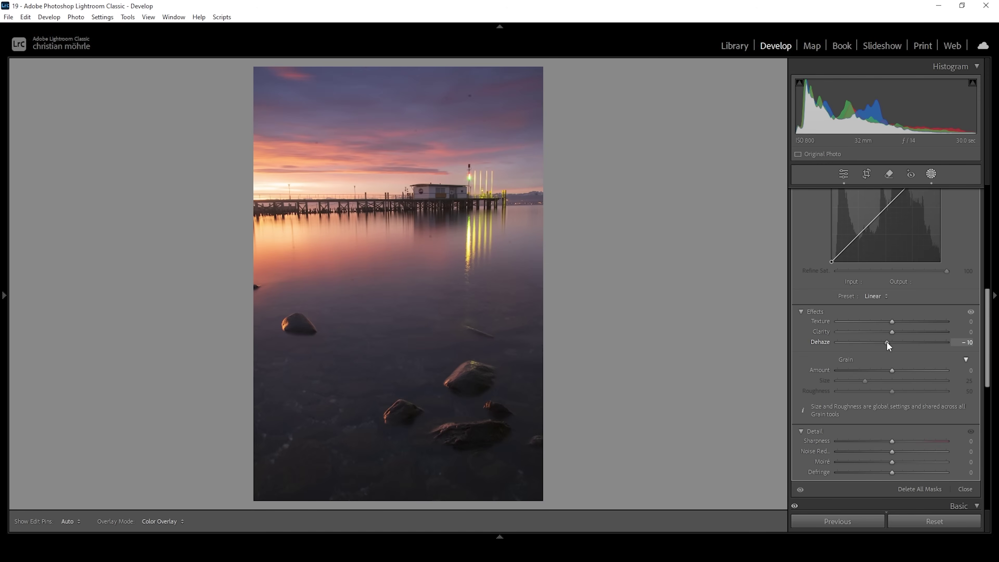
left_click_drag(882, 342, 874, 349)
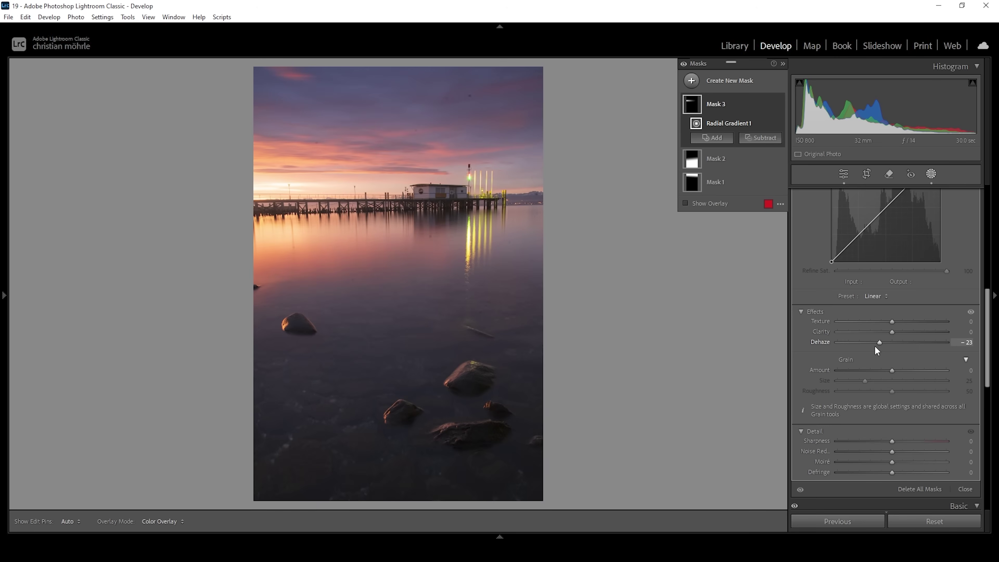
scroll(905, 327, "up", 5)
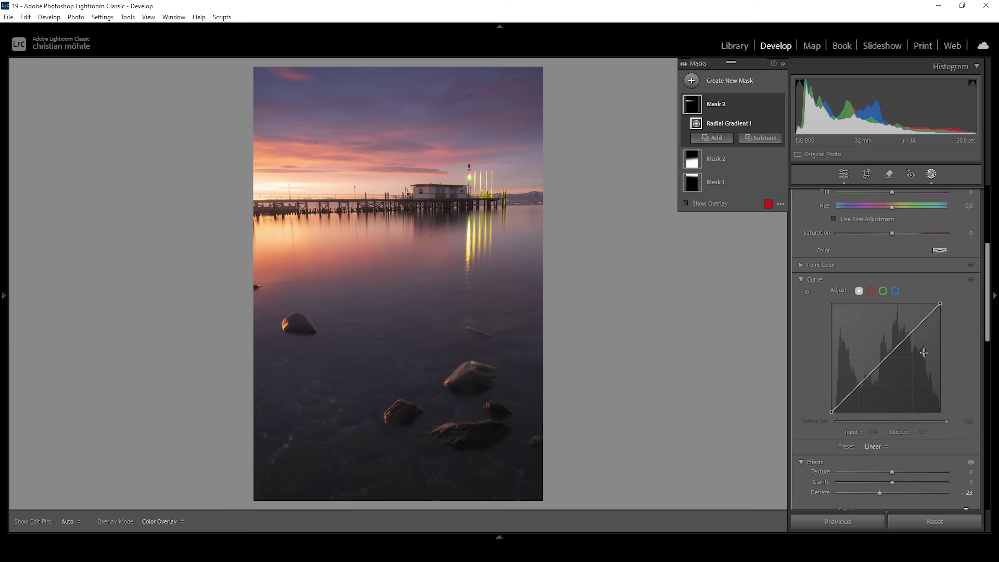
scroll(922, 315, "up", 3)
left_click_drag(894, 254, 898, 256)
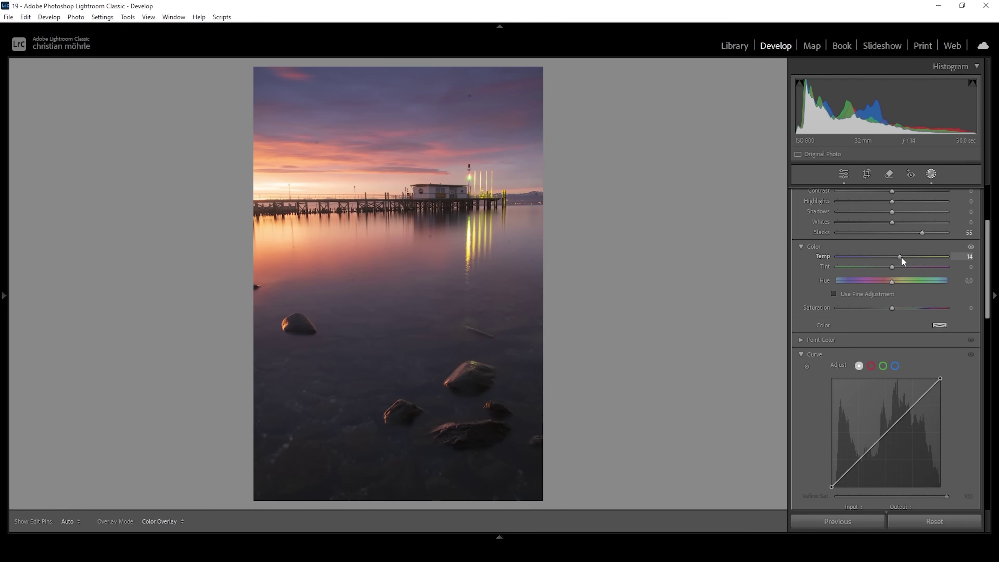
left_click_drag(903, 257, 903, 257)
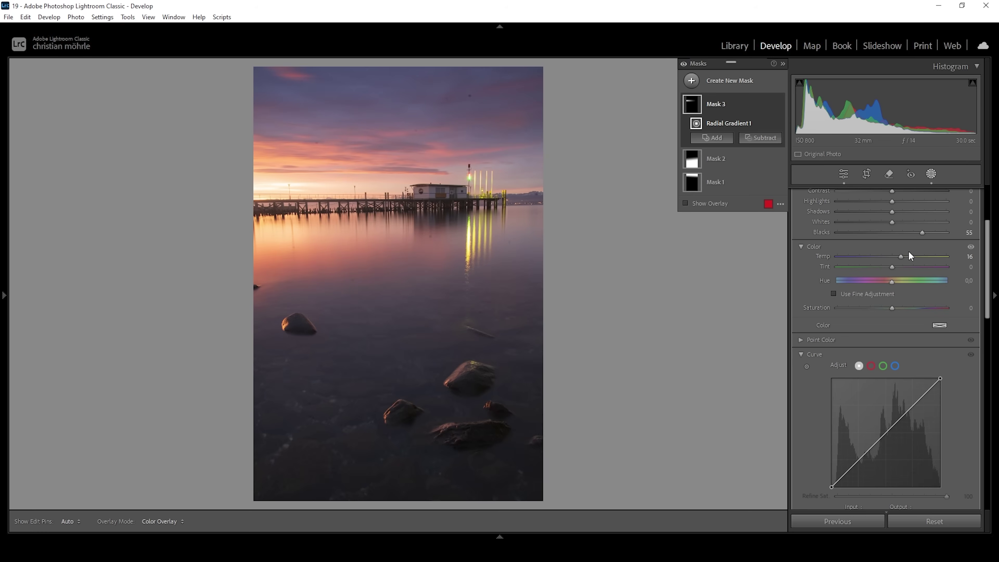
Toggle the mask adjustments off and on to compare, then exit masking with Shift+W.
left_click(683, 64)
left_click(684, 64)
key("shift+w")
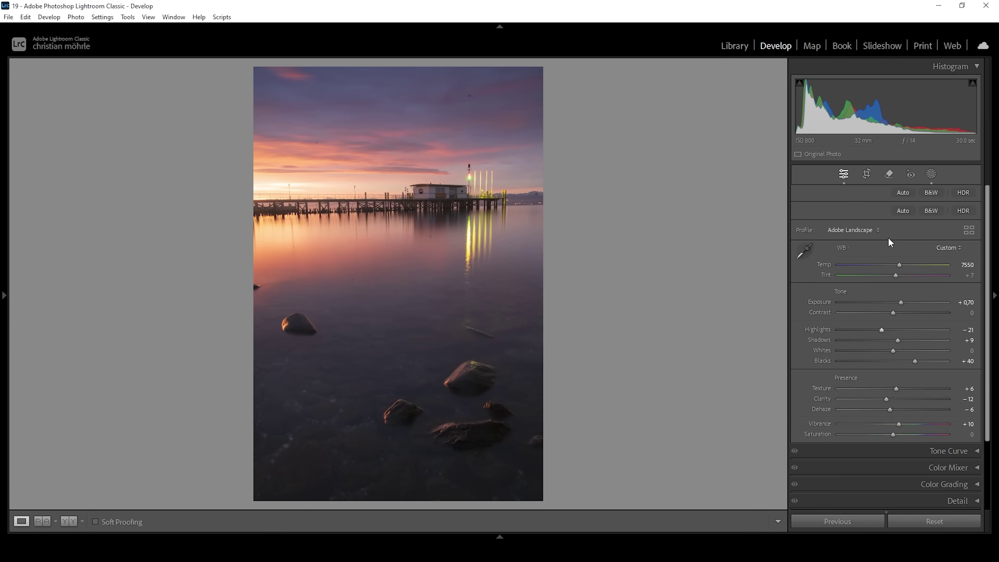
In Color Mixer's HSL Hue view, shift Purple hue to −10 and Yellow toward orange.
left_click(966, 194)
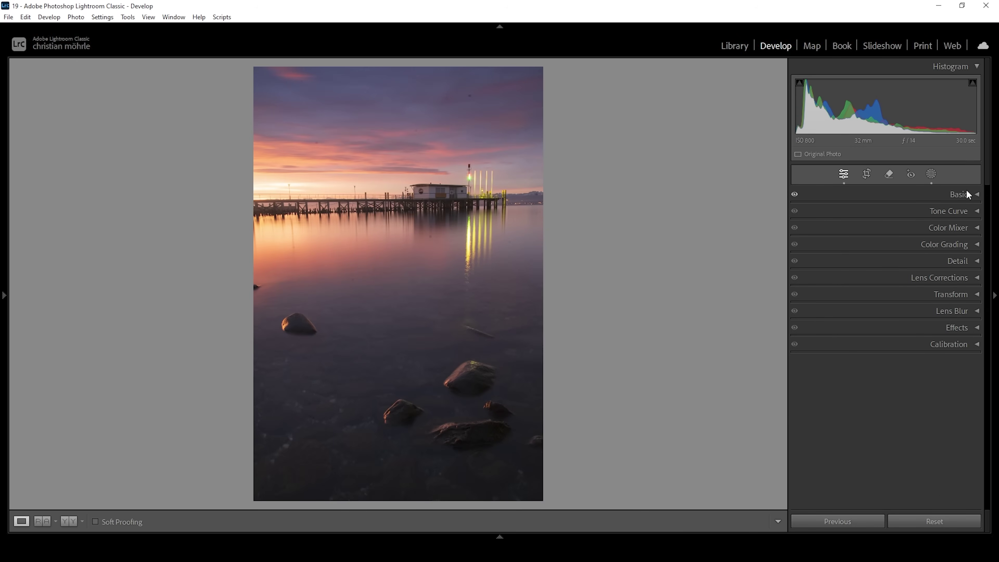
left_click(935, 227)
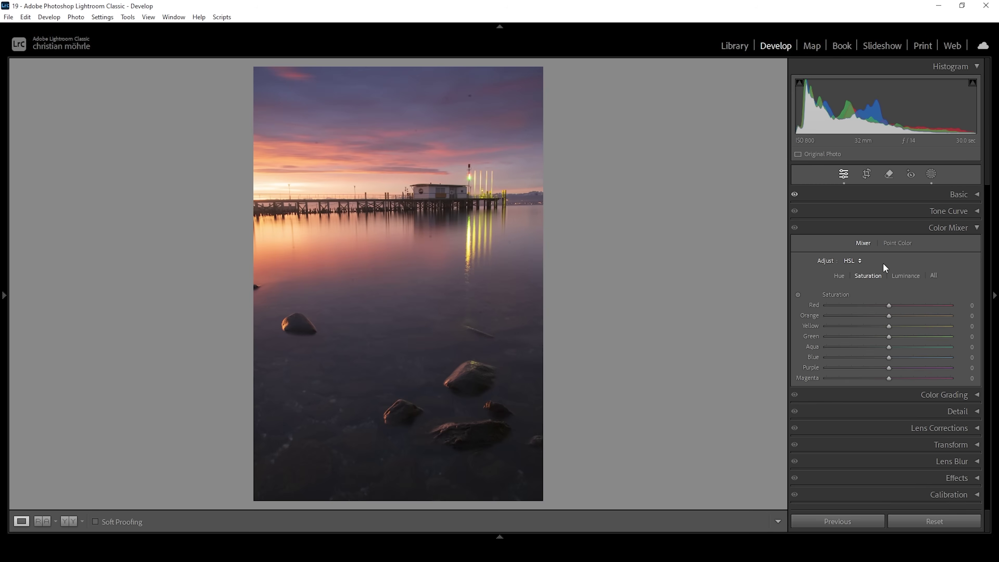
left_click(840, 276)
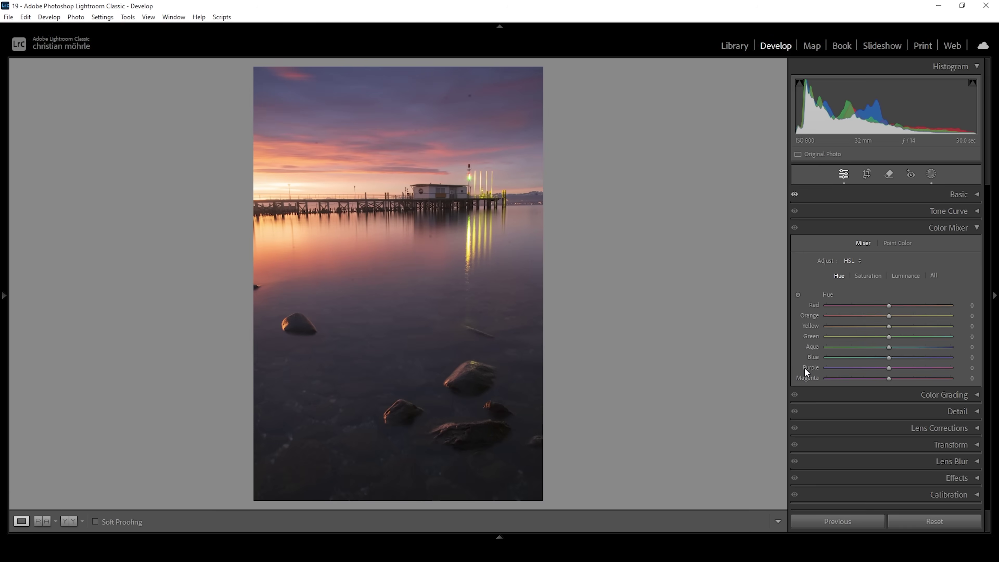
left_click_drag(889, 367, 883, 367)
left_click_drag(889, 327, 874, 326)
left_click(795, 229)
left_click(865, 277)
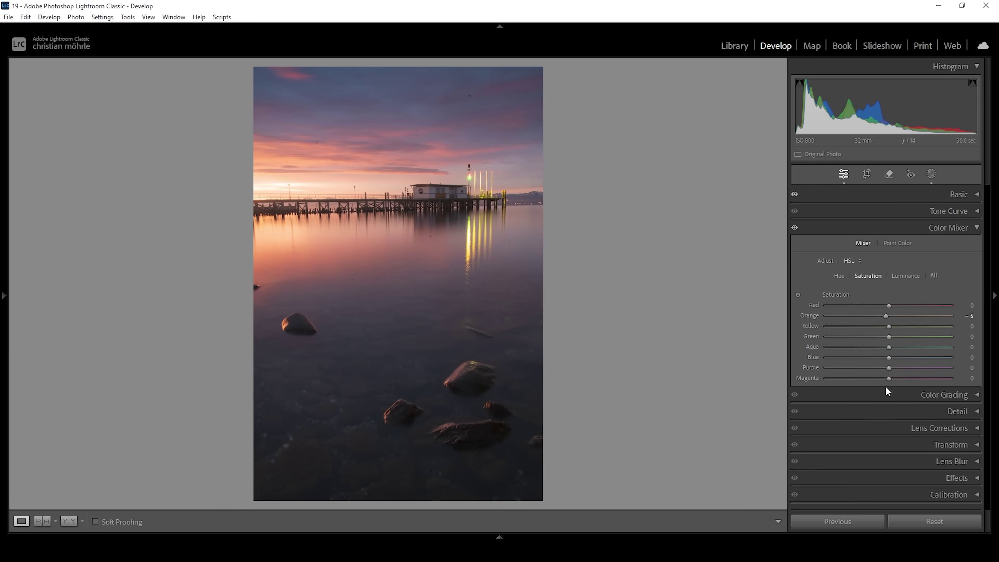
Darken Yellow and Blue luminance (Blue −9) in Color Mixer, and expand Color Grading.
scroll(889, 357, "down", 1)
left_click(901, 275)
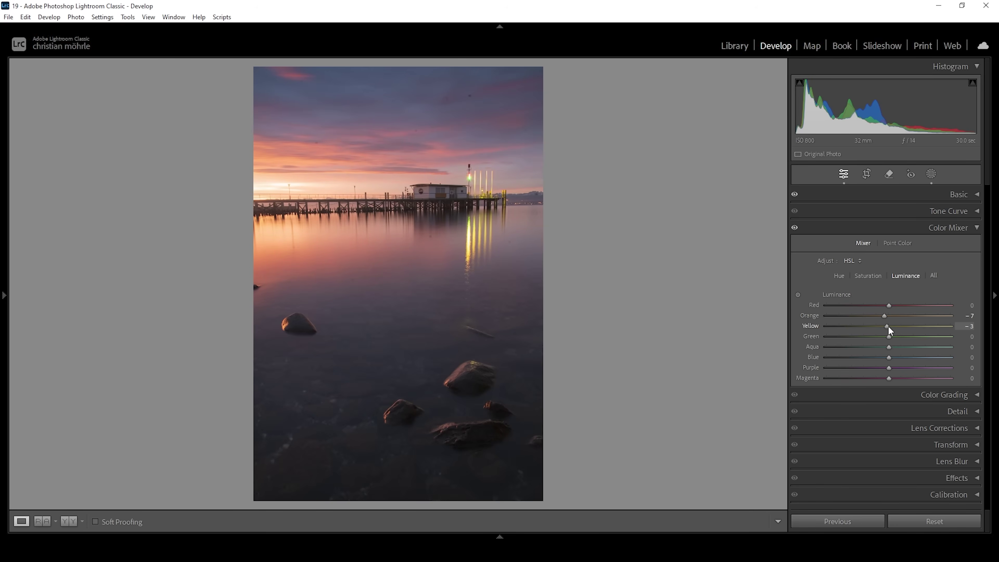
left_click_drag(889, 327, 885, 327)
left_click_drag(887, 360, 882, 361)
left_click(977, 229)
left_click(913, 244)
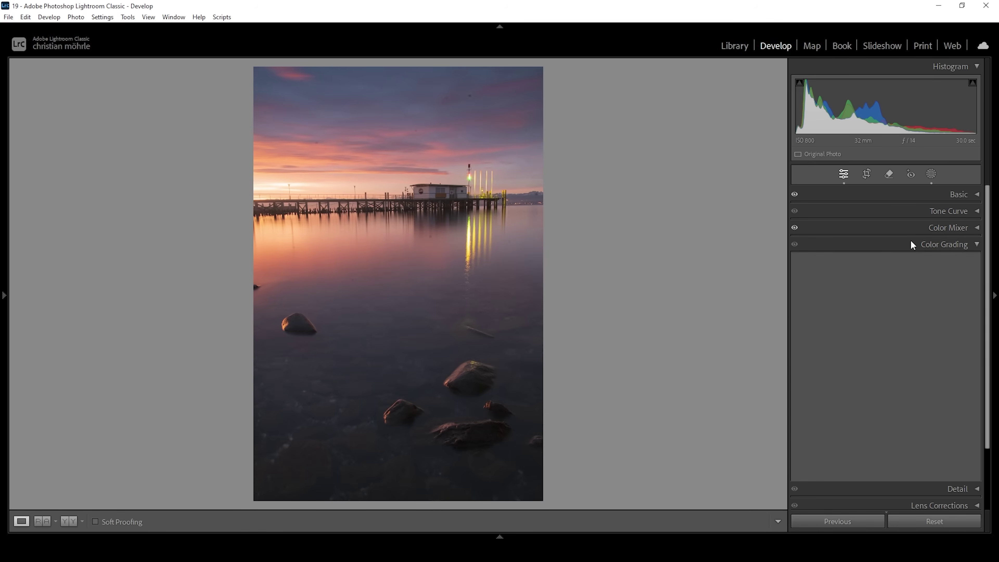
Give the Color Grading highlights a warm orange tint, Hue 25 and Saturation 25, with grading enabled.
scroll(976, 199, "down", 1)
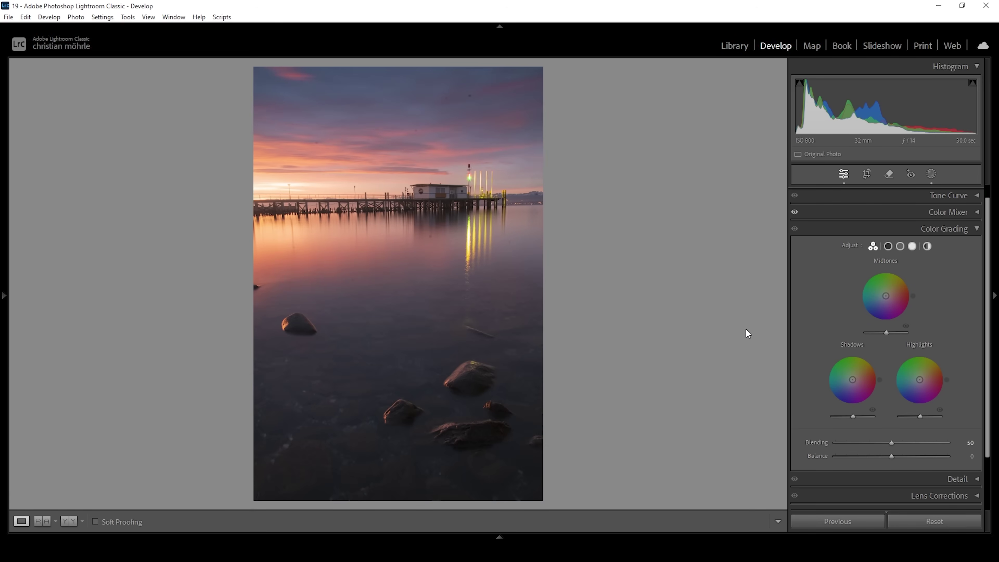
left_click(911, 246)
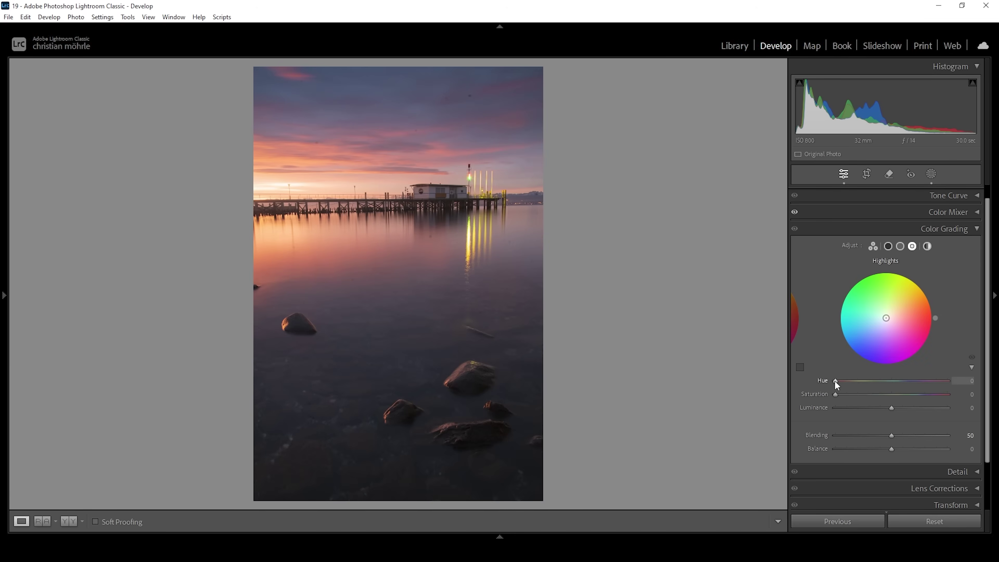
left_click_drag(835, 380, 843, 381)
left_click_drag(838, 392, 862, 393)
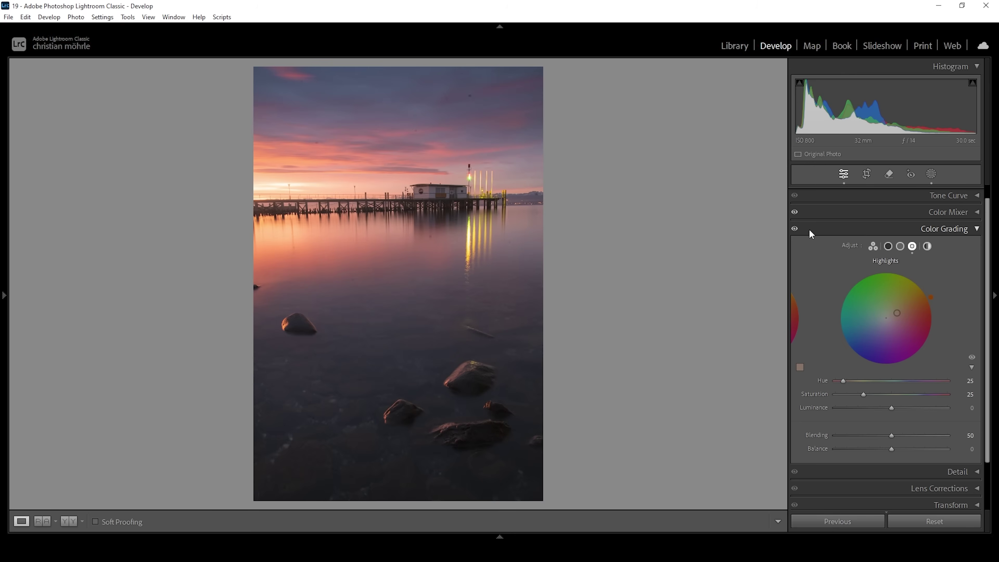
left_click(793, 231)
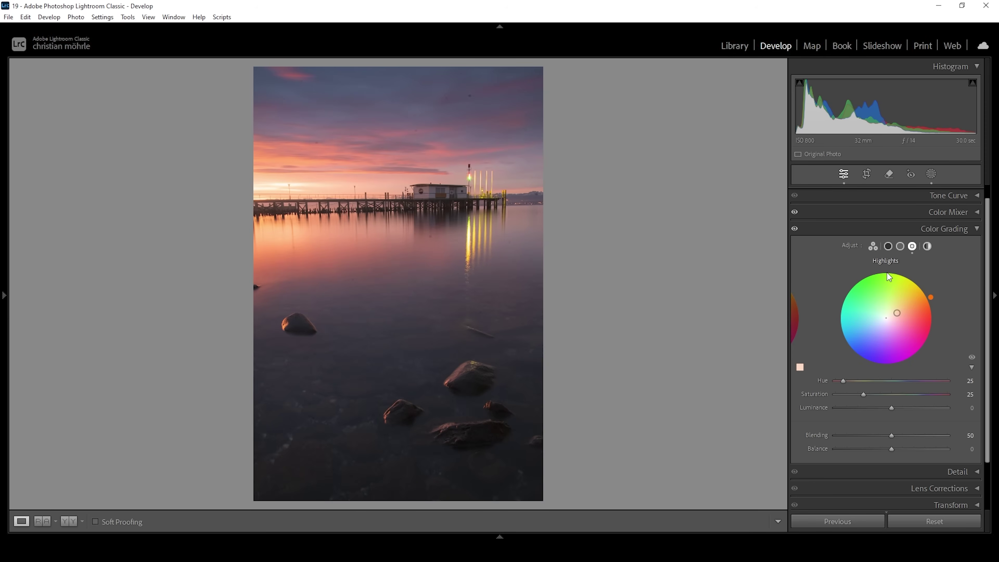
left_click(901, 247)
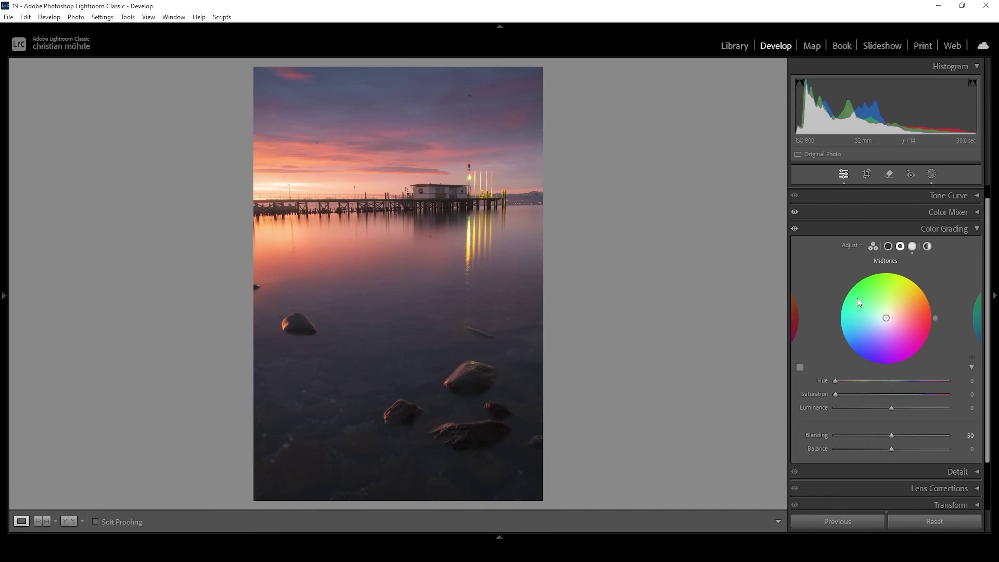
Tint the midtones faintly red with Hue 10 and Saturation about 11.
left_click_drag(835, 379, 838, 379)
left_click_drag(836, 395, 843, 396)
scroll(845, 394, "up", 3)
Tint the shadows blue at Hue 227, Saturation 10, toggling the grading off and on to compare.
left_click(888, 246)
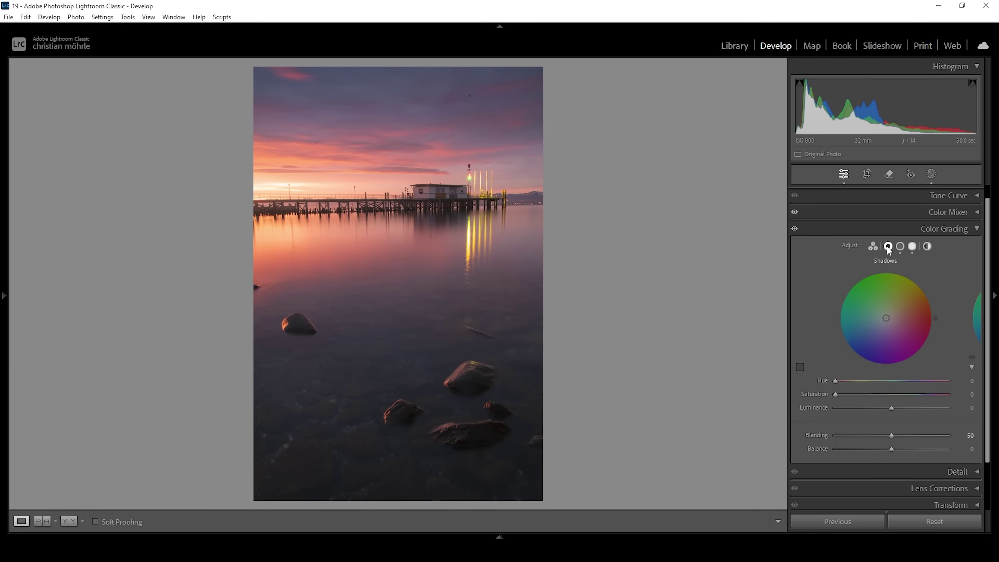
mouse_move(837, 380)
left_mouse_down()
mouse_move(910, 386)
mouse_move(835, 393)
mouse_move(847, 394)
left_mouse_up()
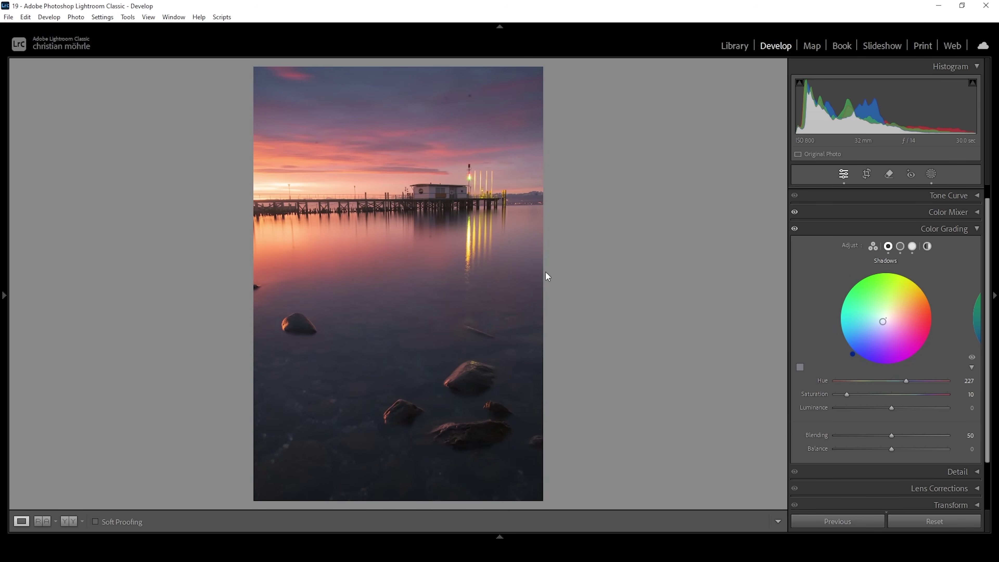
left_click(795, 229)
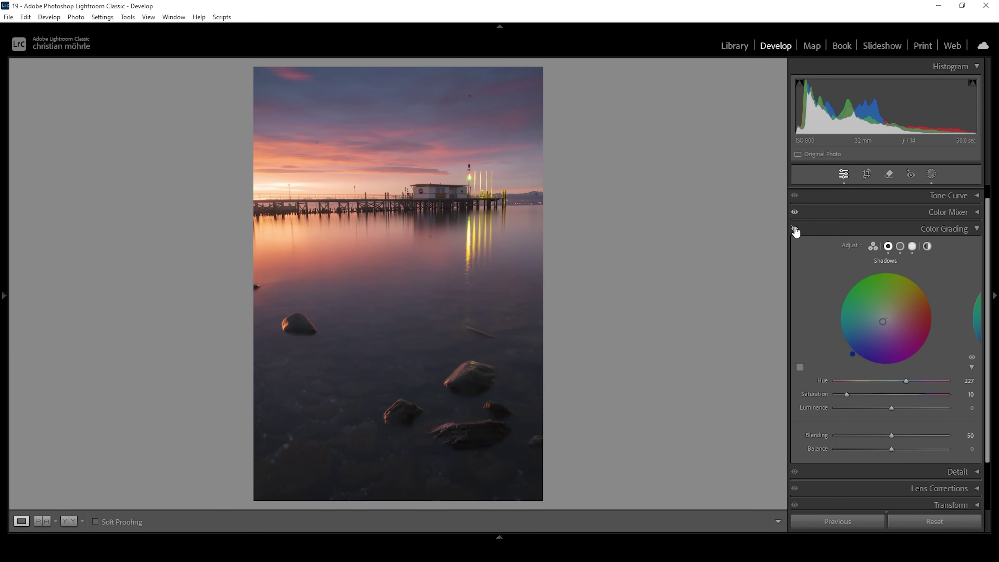
left_click(795, 228)
In Calibration, set Blue Primary Hue -16, Blue Saturation +12 and Green Primary Hue +11.
left_click(966, 228)
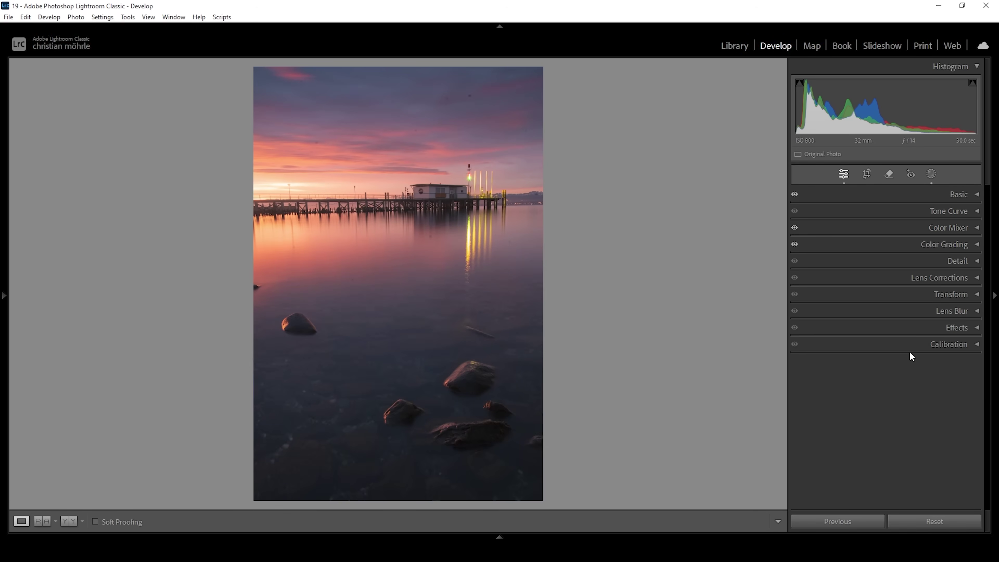
left_click(902, 349)
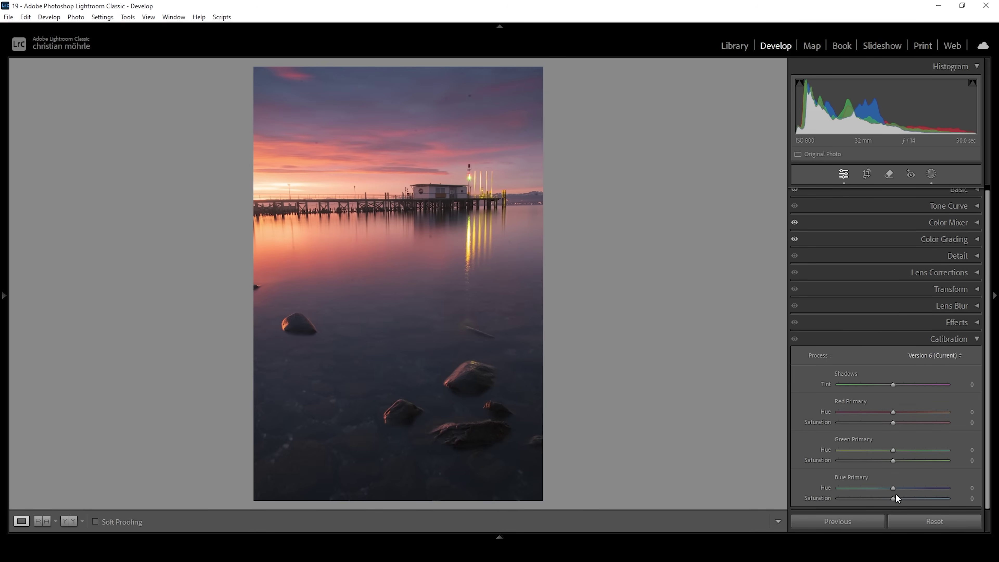
left_click_drag(893, 490, 884, 488)
left_click_drag(895, 500, 903, 500)
left_click_drag(895, 452, 900, 454)
left_click(893, 338)
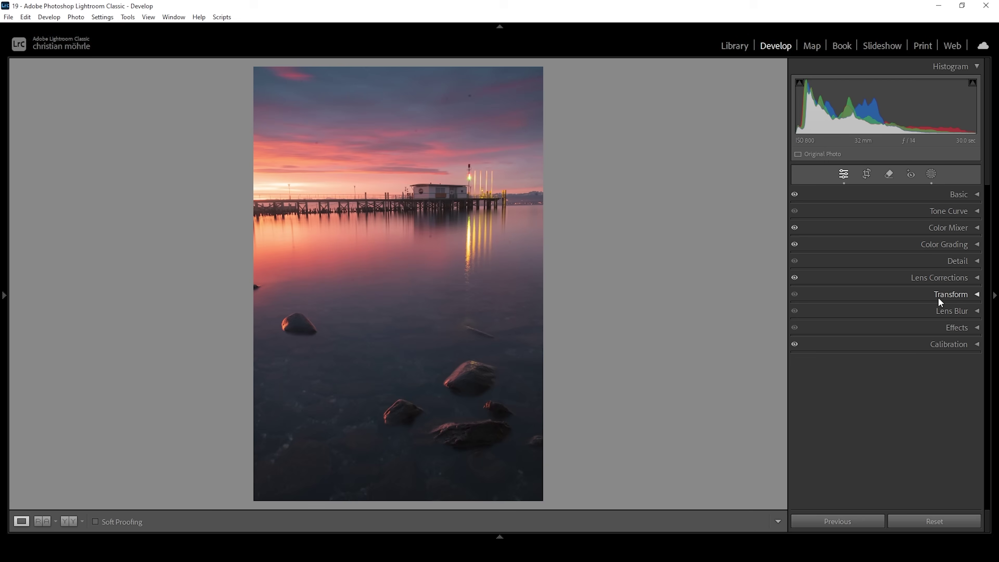
Apply a Transform Vertical correction of +10 to straighten the pier photo's perspective.
left_click(958, 300)
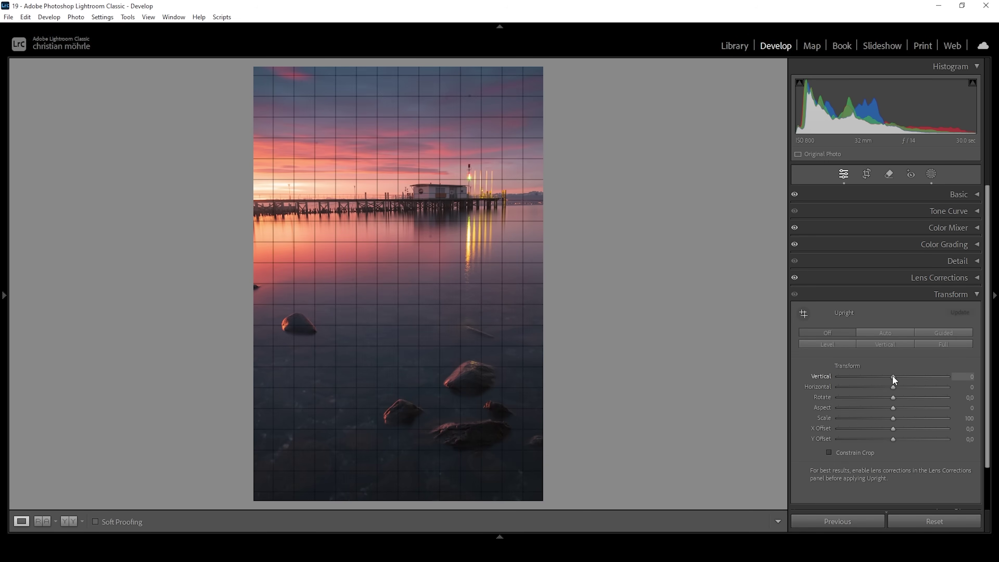
left_click_drag(893, 375, 901, 378)
left_click(944, 294)
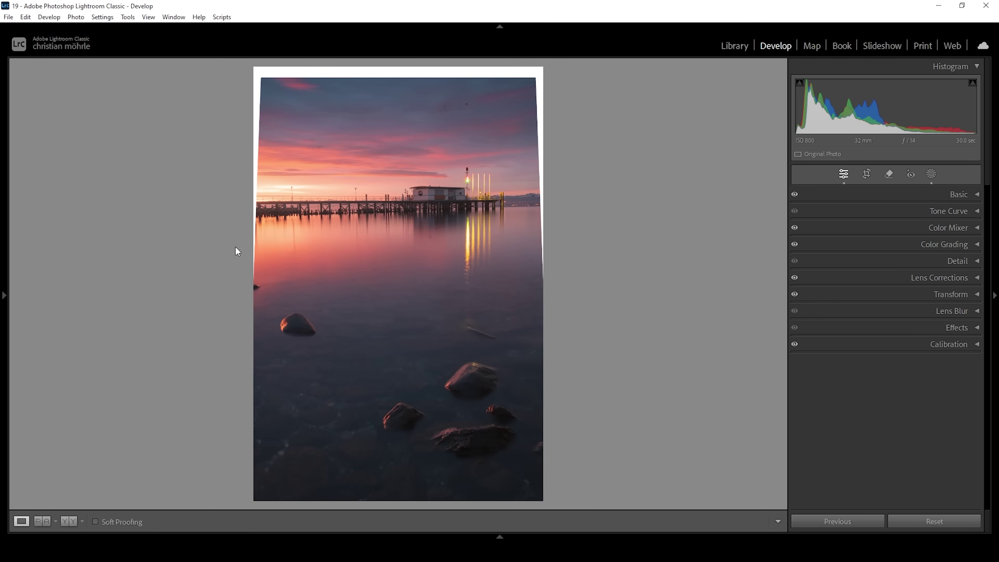
left_click(962, 263)
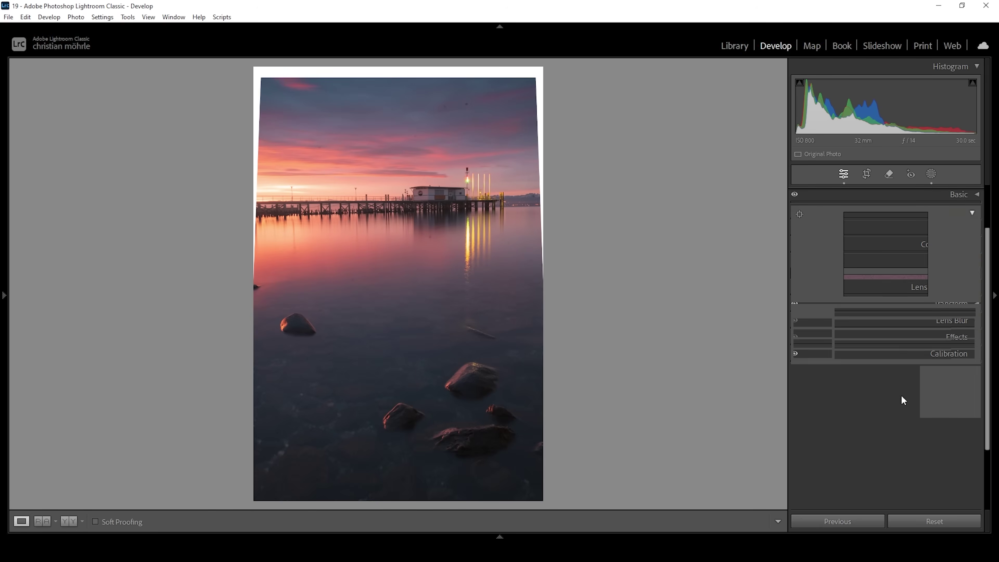
Sharpen the photo with Radius 0.5, Detail 100 and Amount 77.
left_click_drag(860, 334, 773, 333)
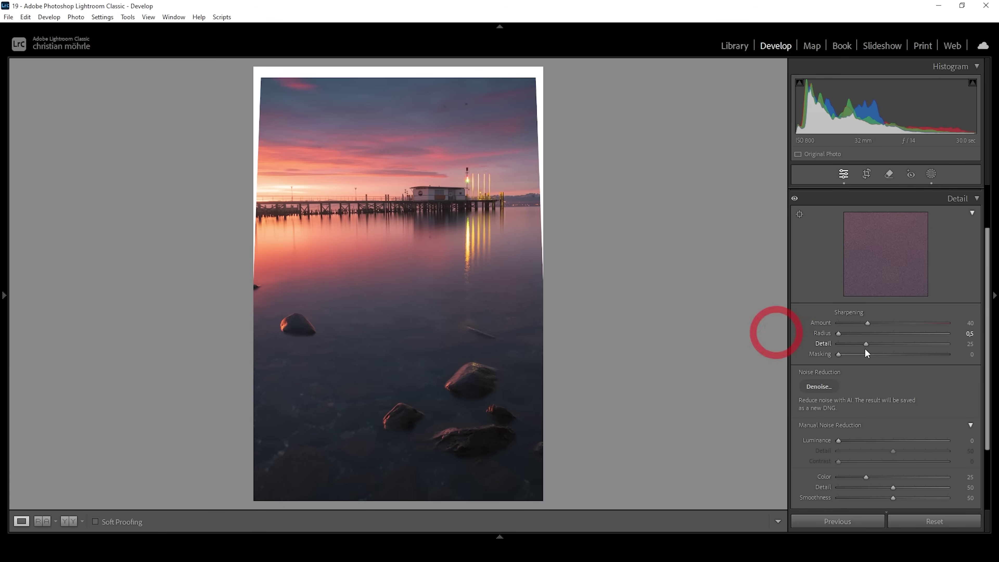
left_click_drag(866, 343, 973, 345)
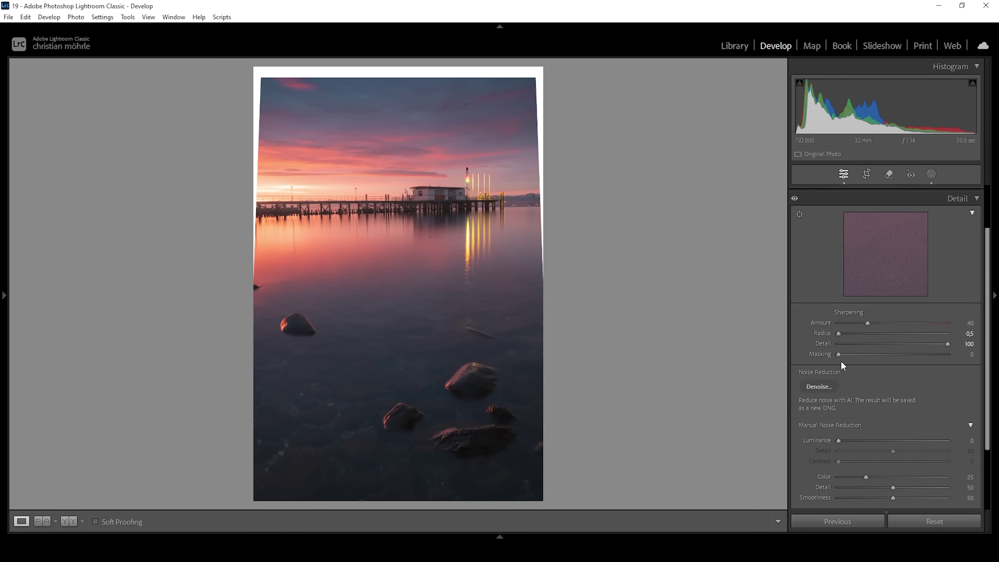
left_click_drag(839, 355, 916, 352)
left_click_drag(867, 324, 905, 333)
left_click(960, 199)
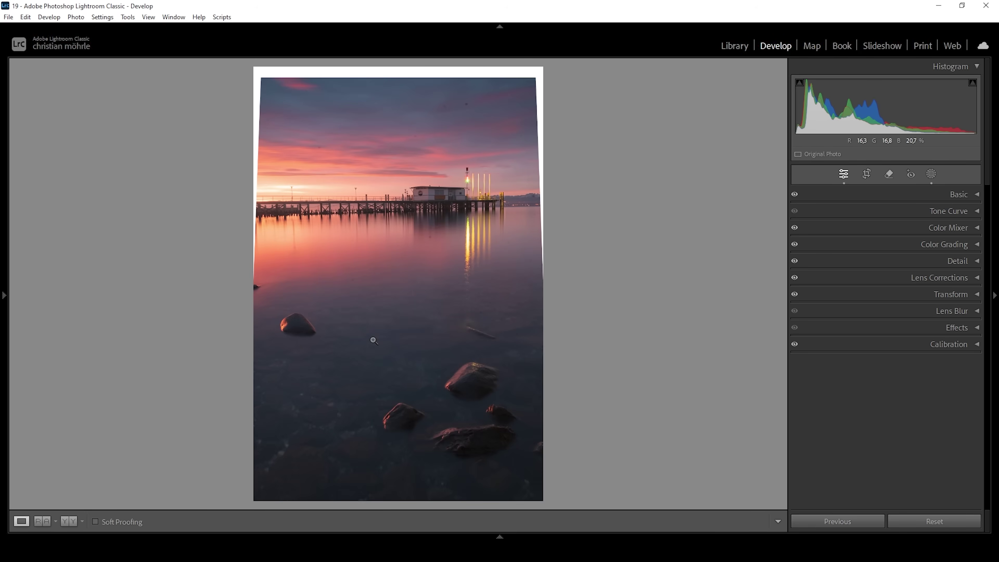
Open the edited photo in Photoshop as a Smart Object from the filmstrip thumbnail.
mouse_move(283, 530)
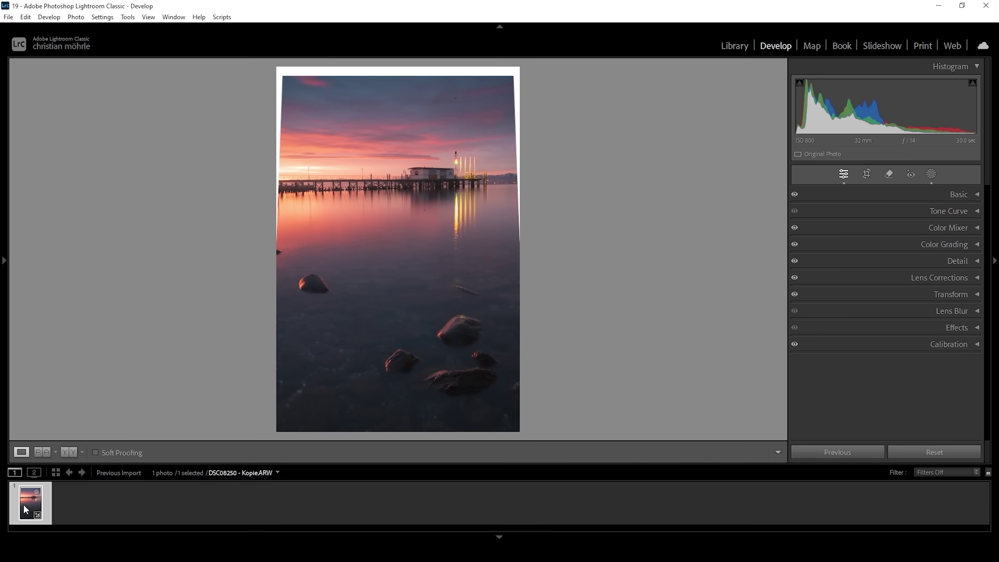
right_click(24, 505)
mouse_move(108, 251)
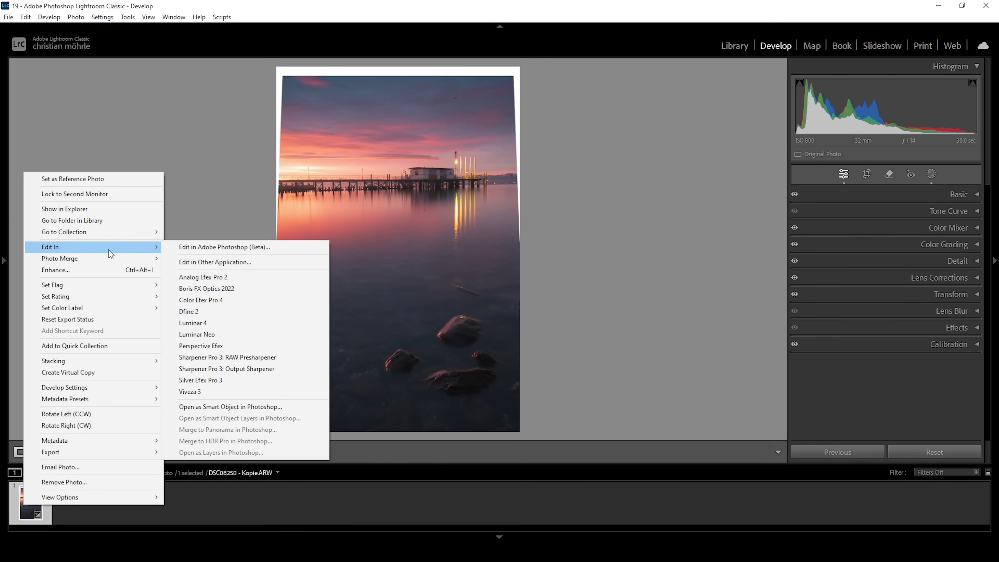
left_click(257, 407)
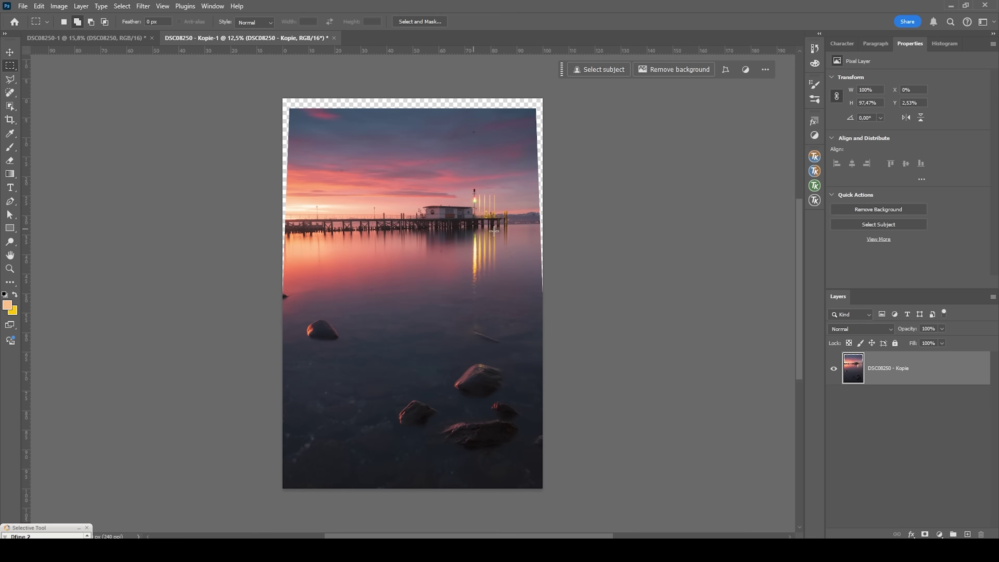
Select the transparent wedges along the top and sides with the Polygonal Lasso.
key("l")
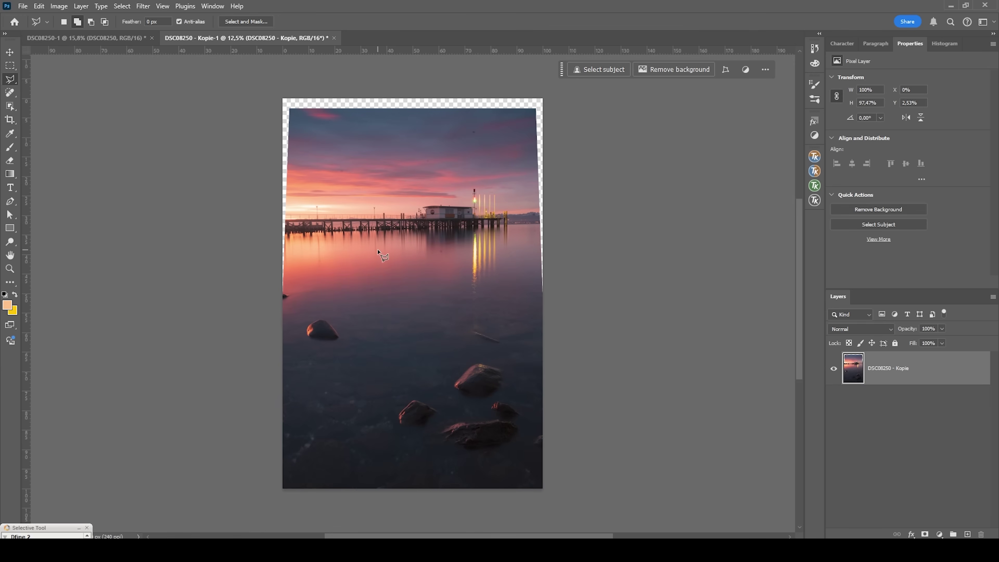
left_click(290, 112)
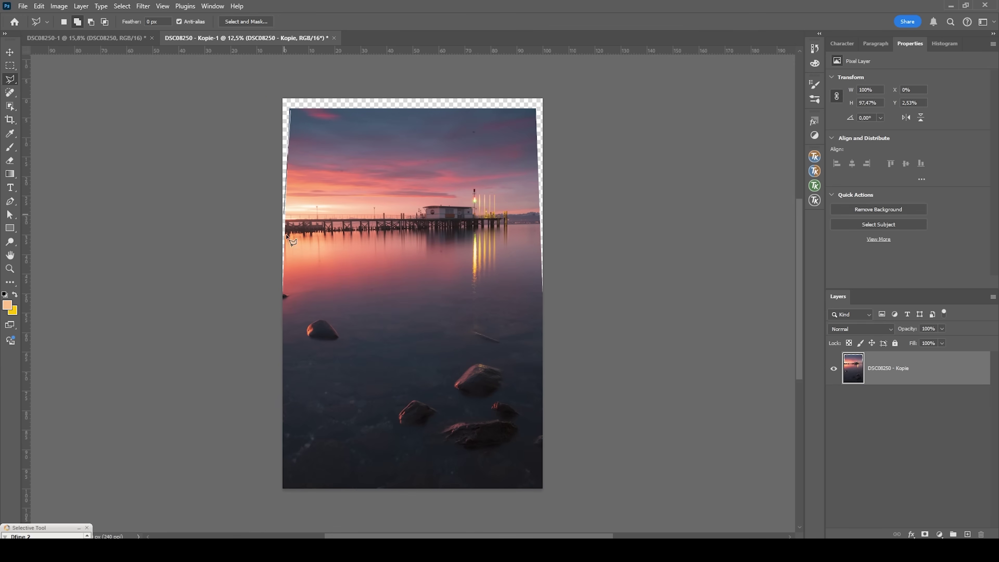
left_click(282, 310)
left_click(278, 96)
left_click(547, 94)
left_click(546, 311)
double_click(412, 113)
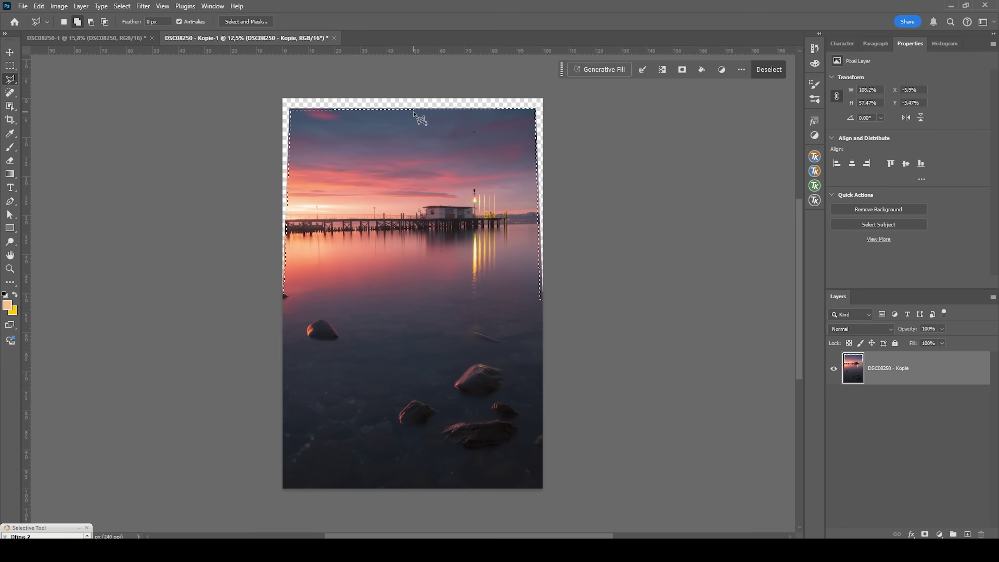
Fill the selected gaps with Content-Aware fill.
key("shift+F5")
left_click(505, 143)
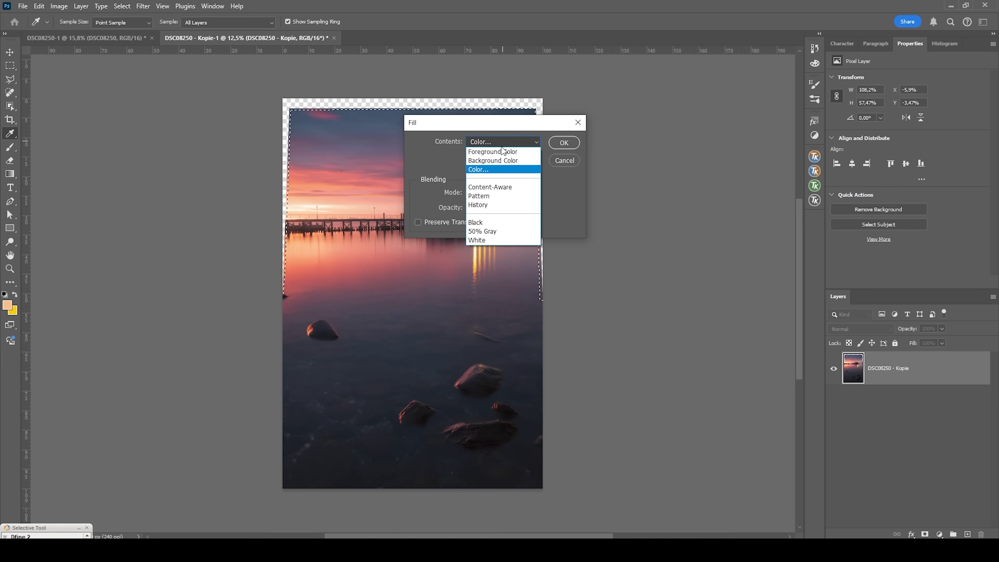
left_click(497, 188)
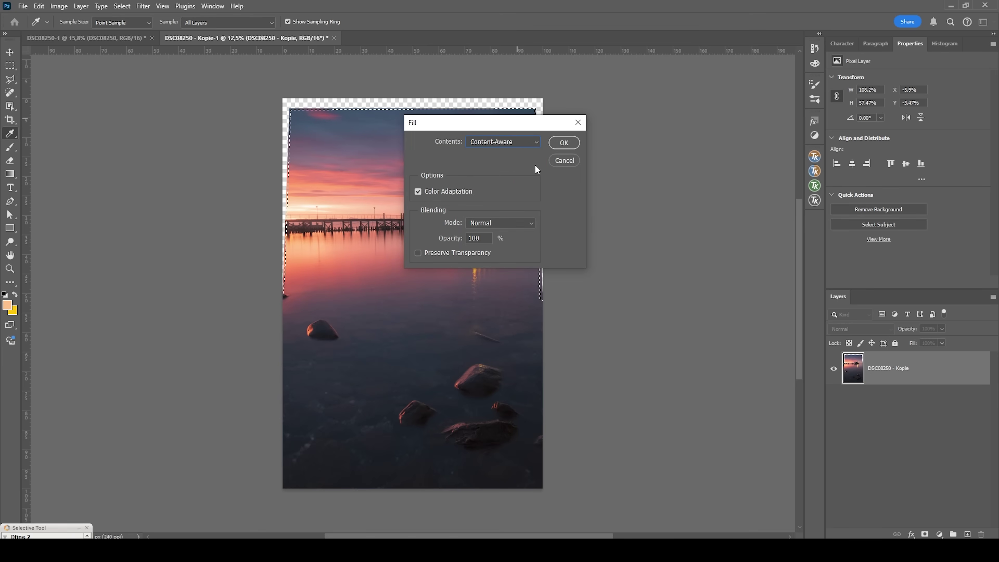
left_click(564, 144)
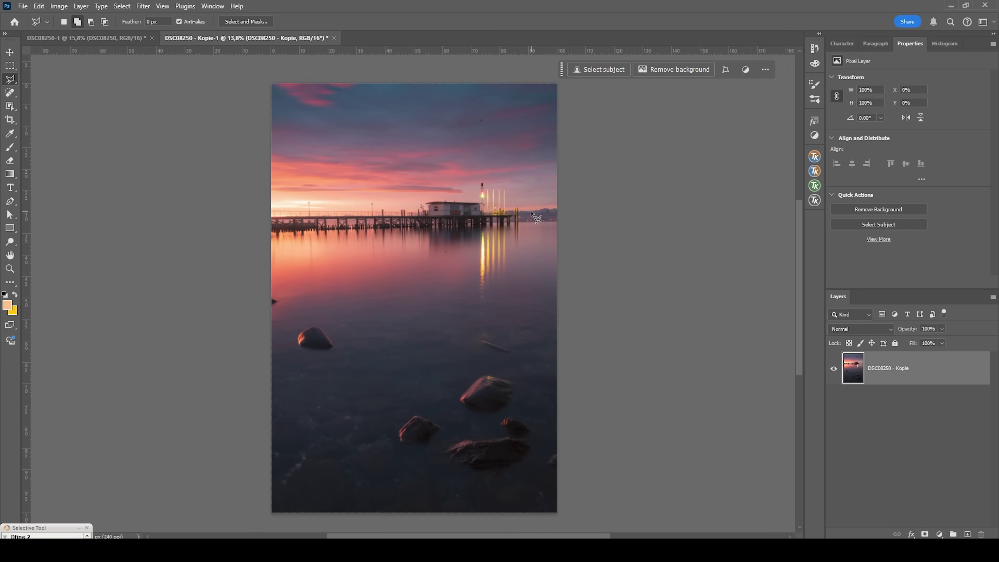
Commit the edge crop and spot-heal four dust spots in the sky.
key("c")
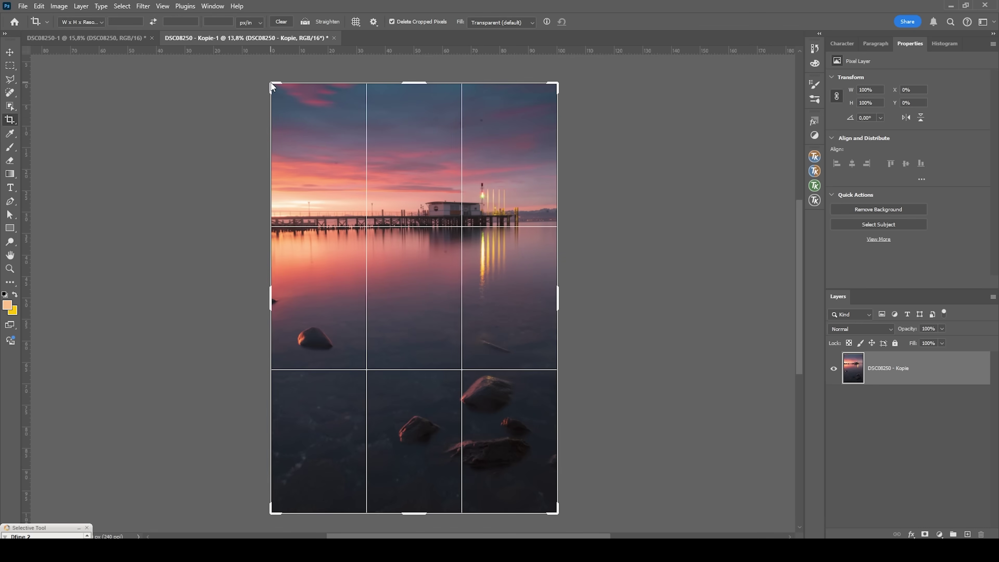
key("Return")
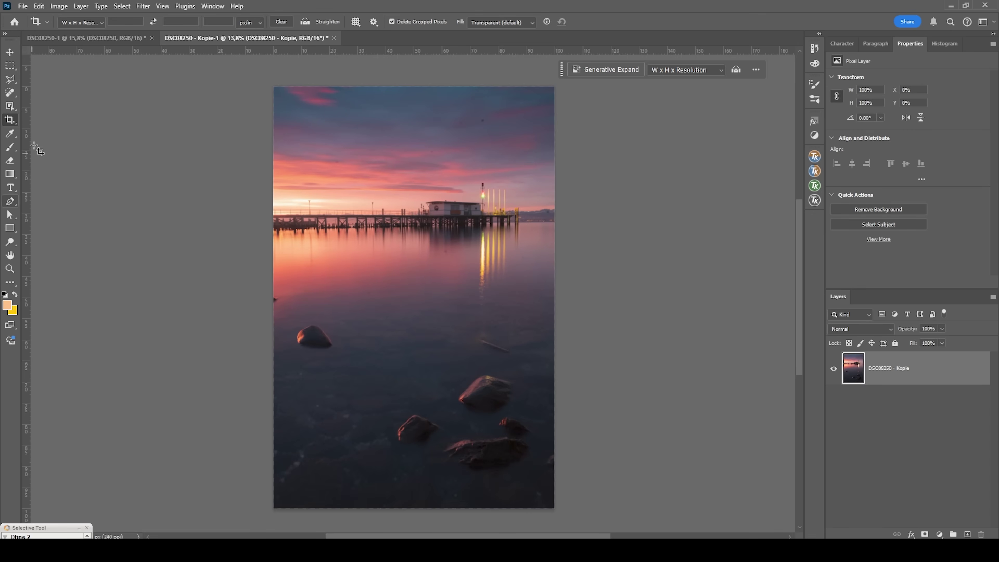
left_click(10, 92)
scroll(377, 125, "up", 5)
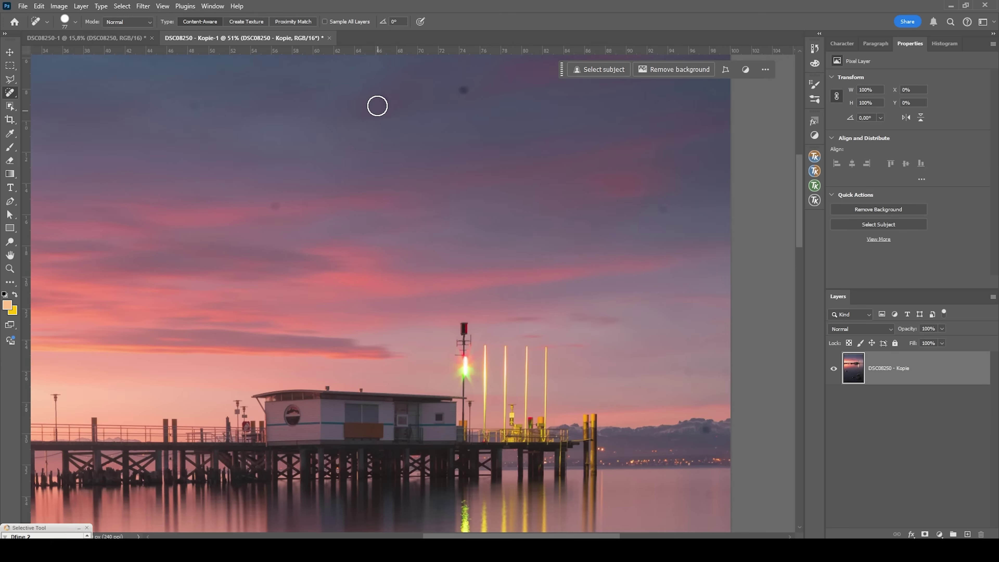
left_click(383, 100)
left_click(463, 90)
left_click(275, 206)
left_click(196, 105)
Spot-heal a blemish in the water near the rocks.
scroll(707, 210, "up", 3)
scroll(307, 389, "left", 10)
scroll(307, 389, "down", 15)
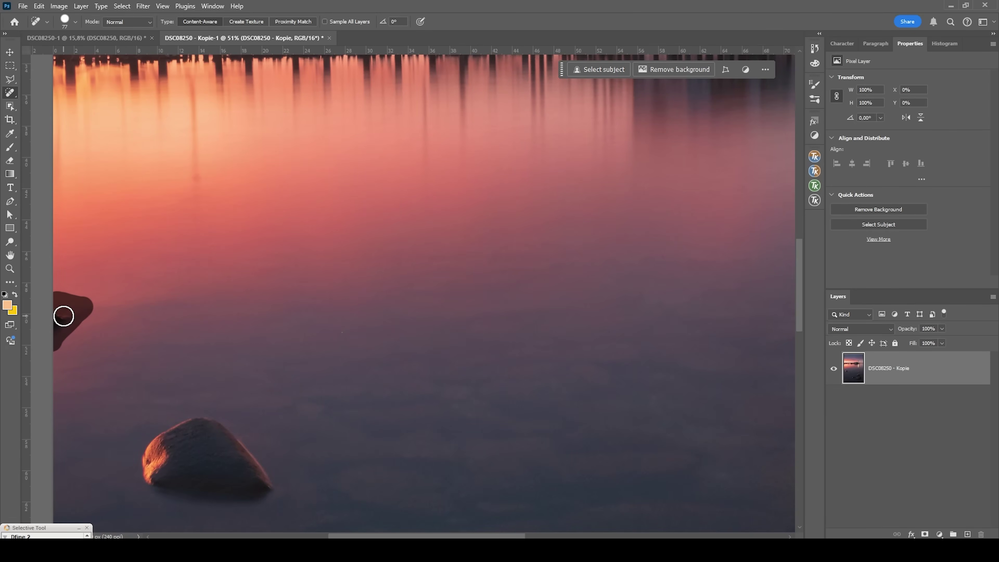
scroll(225, 362, "down", 3)
scroll(226, 372, "down", 5)
left_click(228, 443)
Paint out the streak in the water and the small rock at the right edge.
scroll(354, 433, "down", 2)
scroll(449, 467, "down", 2)
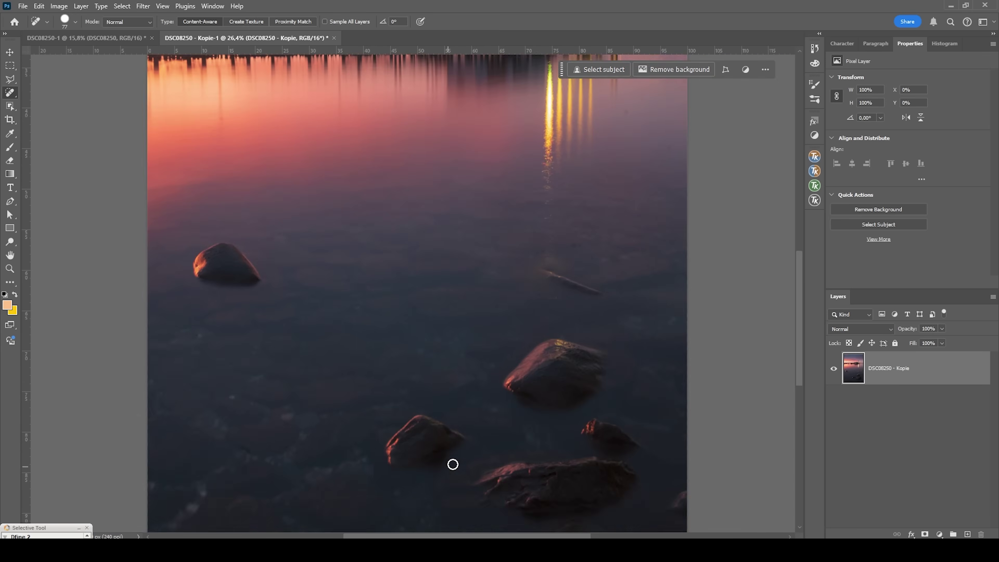
scroll(636, 293, "up", 3)
scroll(589, 315, "up", 2)
mouse_move(495, 304)
left_mouse_down()
mouse_move(586, 338)
mouse_move(531, 321)
mouse_move(576, 331)
left_mouse_up()
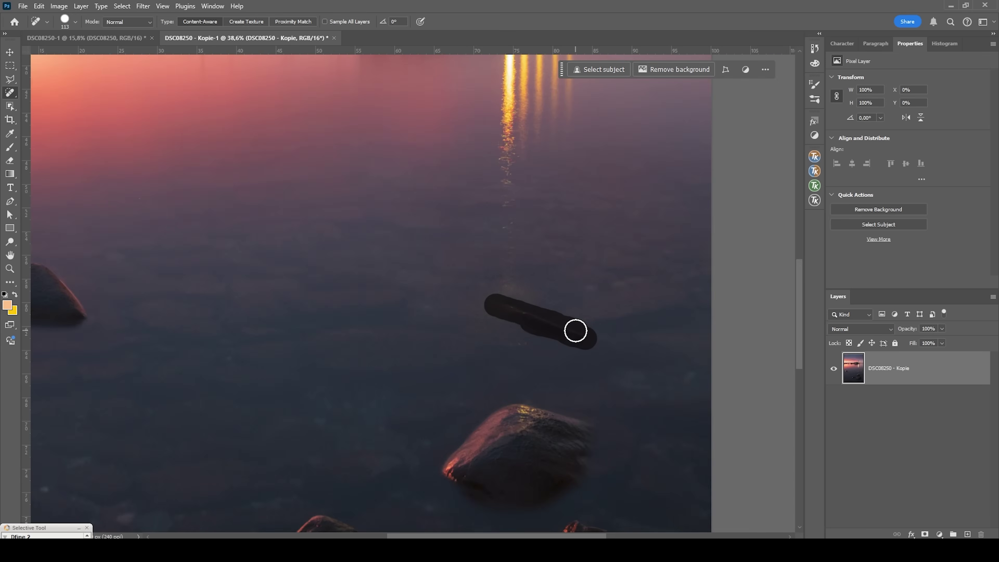
scroll(629, 424, "down", 3)
scroll(669, 447, "up", 2)
mouse_move(663, 351)
left_mouse_down()
mouse_move(675, 327)
mouse_move(677, 364)
mouse_move(651, 340)
mouse_move(665, 336)
mouse_move(687, 358)
left_mouse_up()
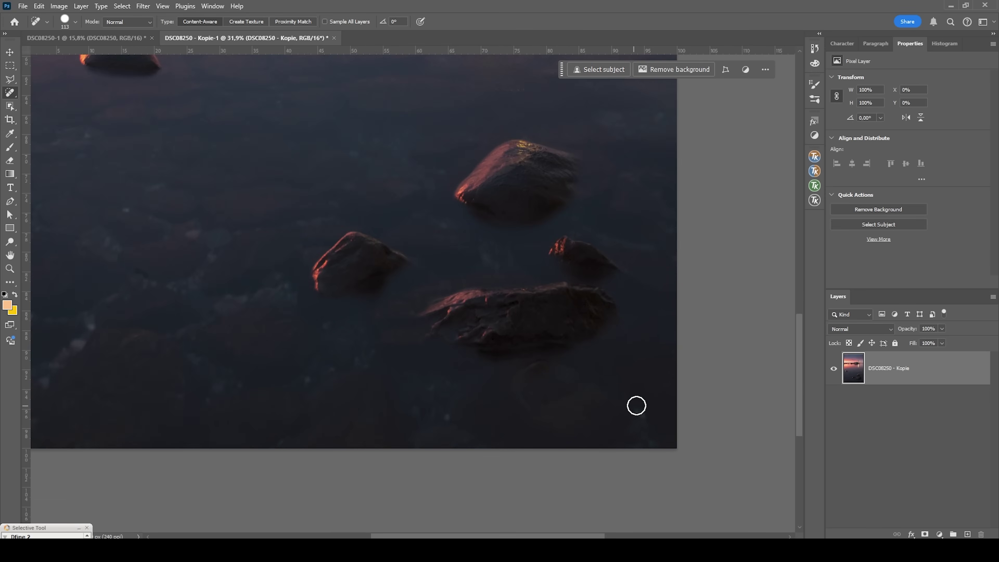
scroll(633, 406, "down", 3)
left_click_drag(596, 257, 566, 258)
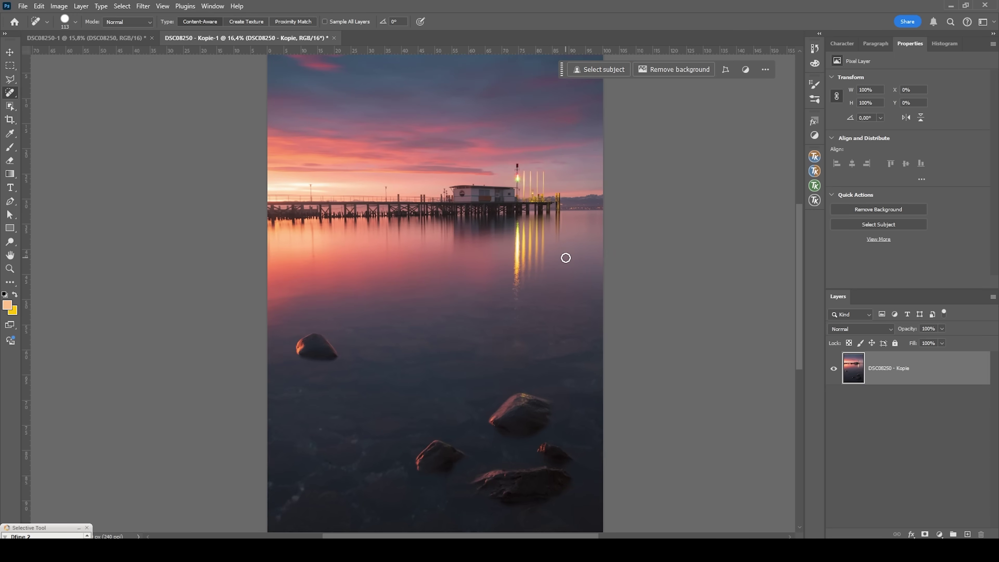